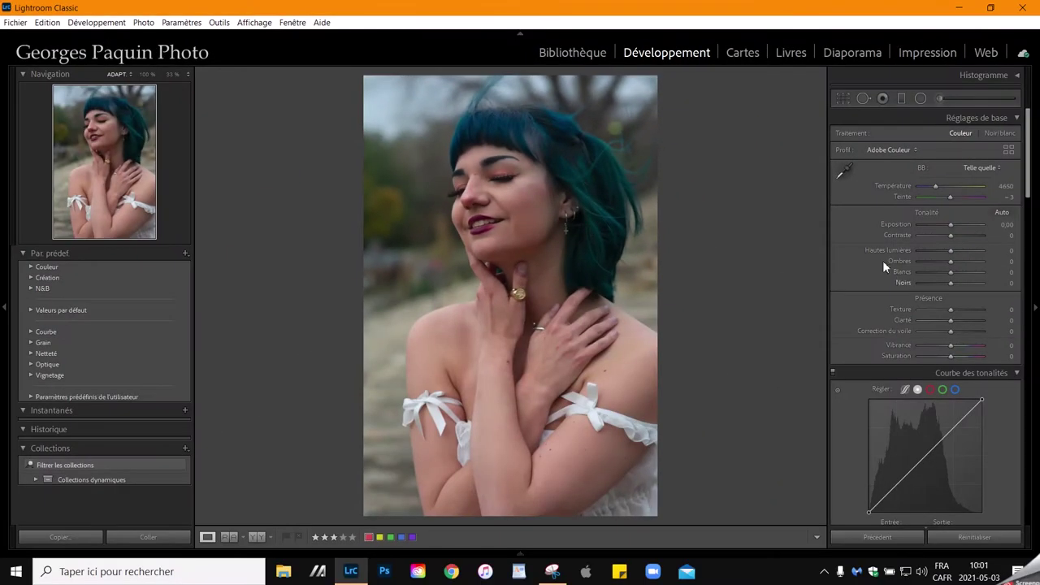
Switch the Tone Curve to Point Curve and add a shadow point at 23/37
scroll(858, 247, down, 3)
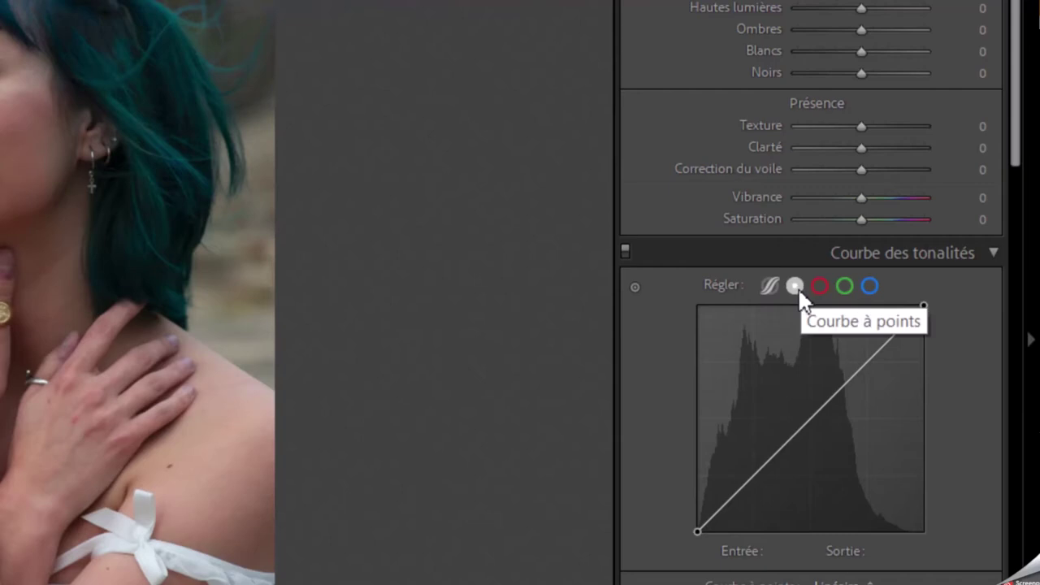
click(797, 287)
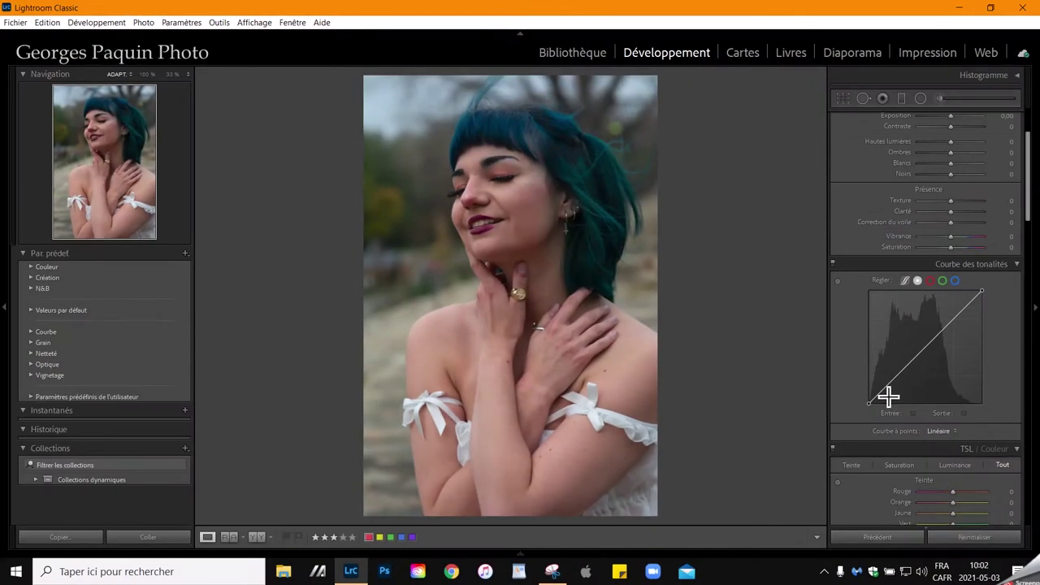
click(883, 390)
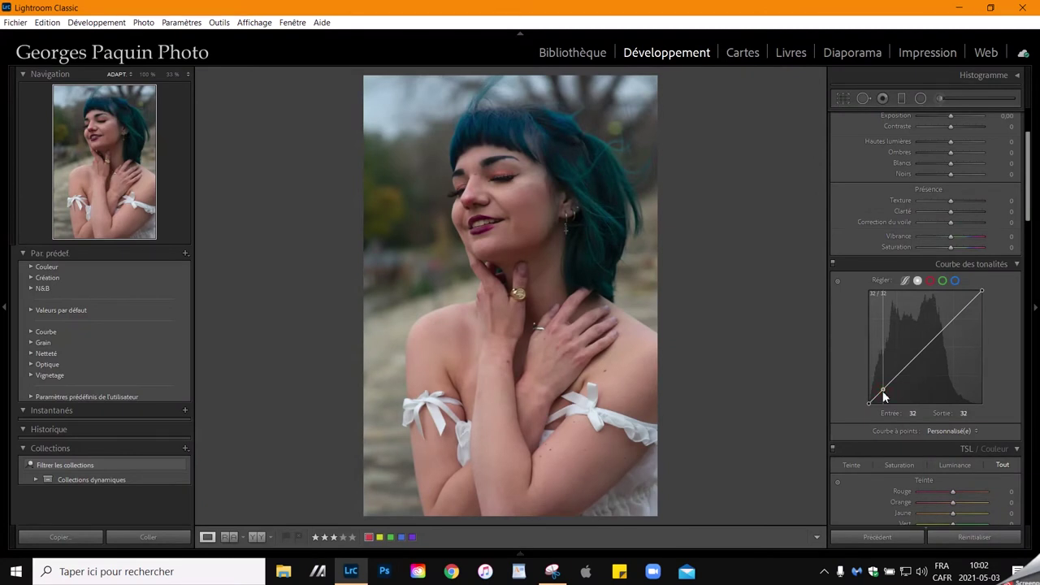
drag(883, 391, 877, 389)
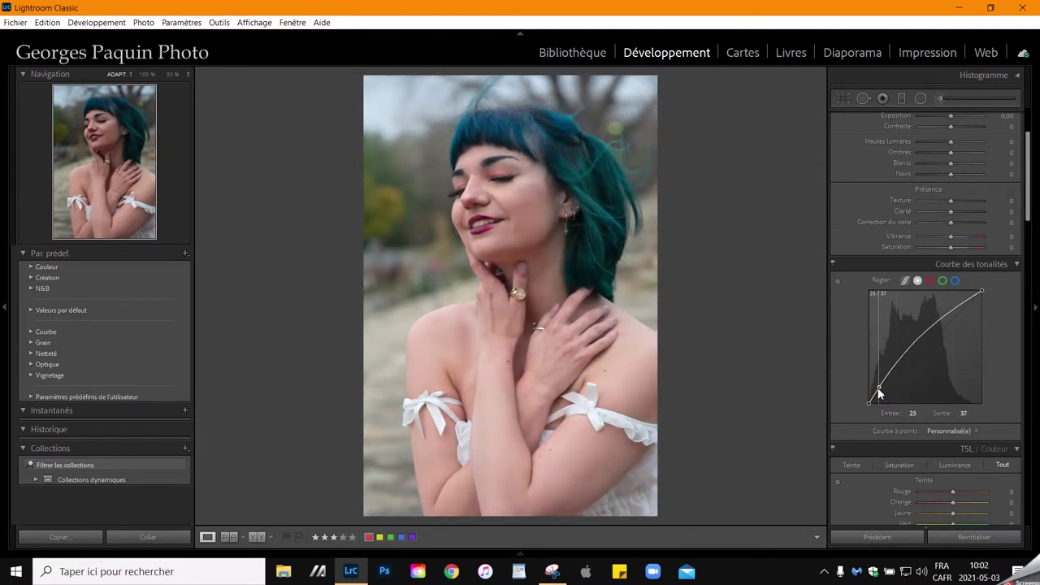
drag(878, 393, 878, 393)
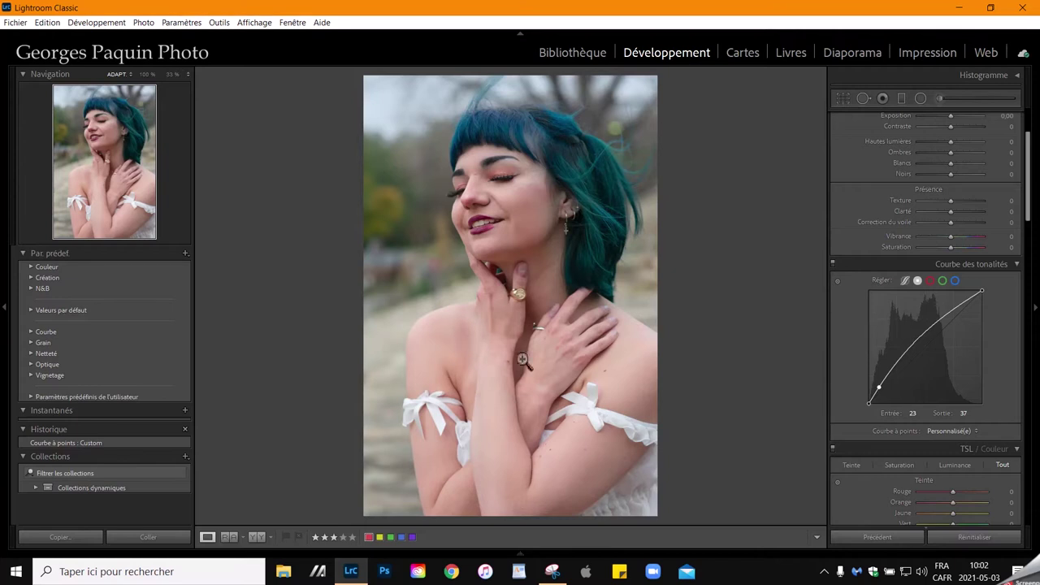
Add a midtone curve point at input 132, output 159, checking the shoulder up close
click(476, 339)
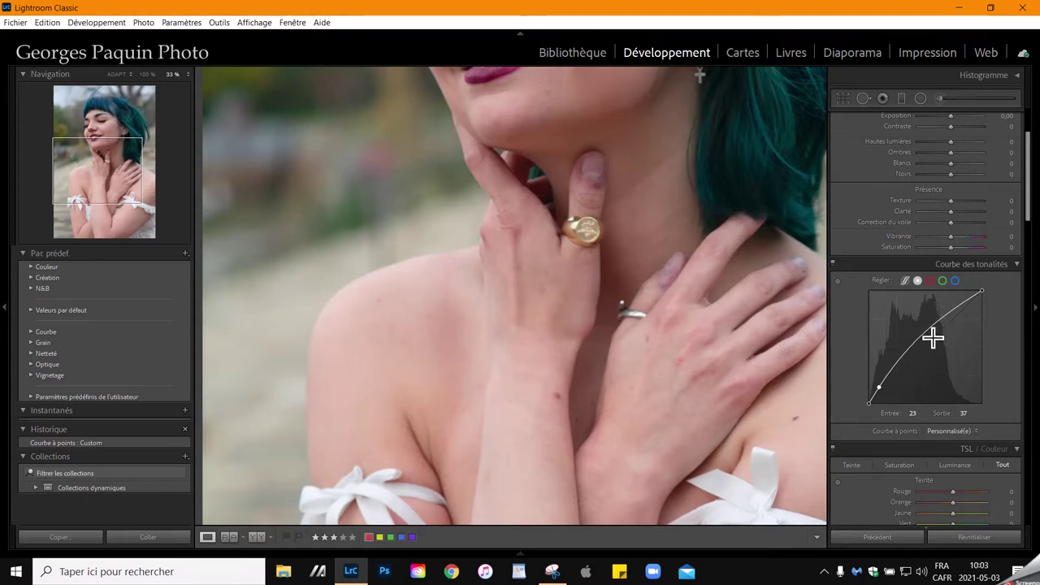
click(926, 333)
drag(927, 331, 926, 333)
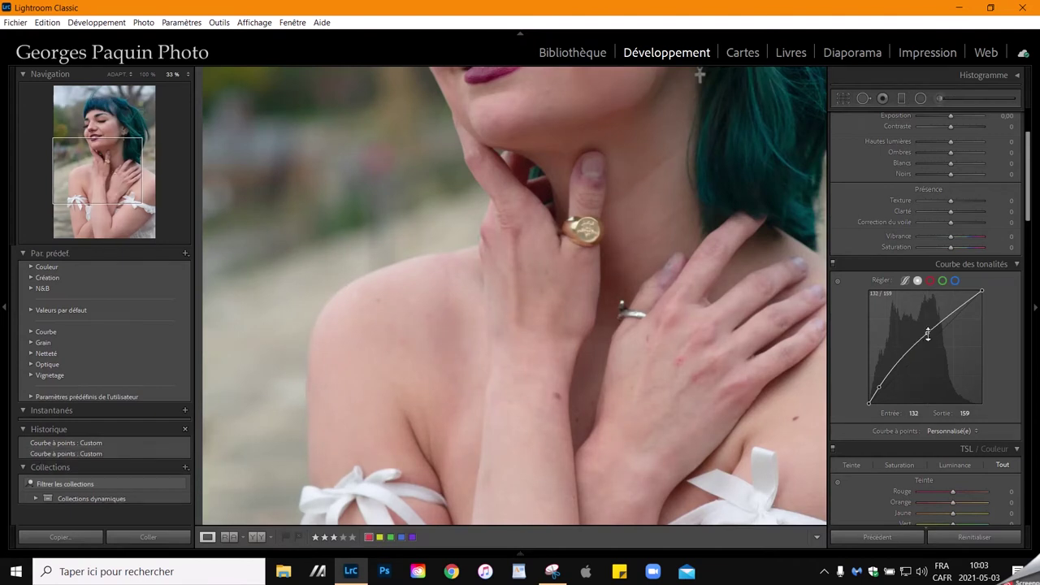
key(z)
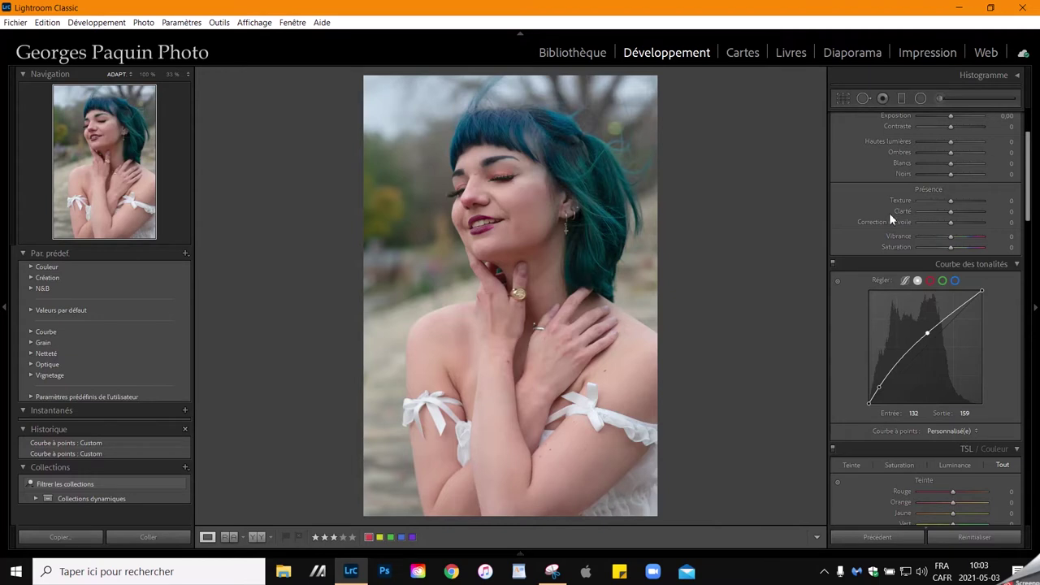
scroll(889, 213, up, 3)
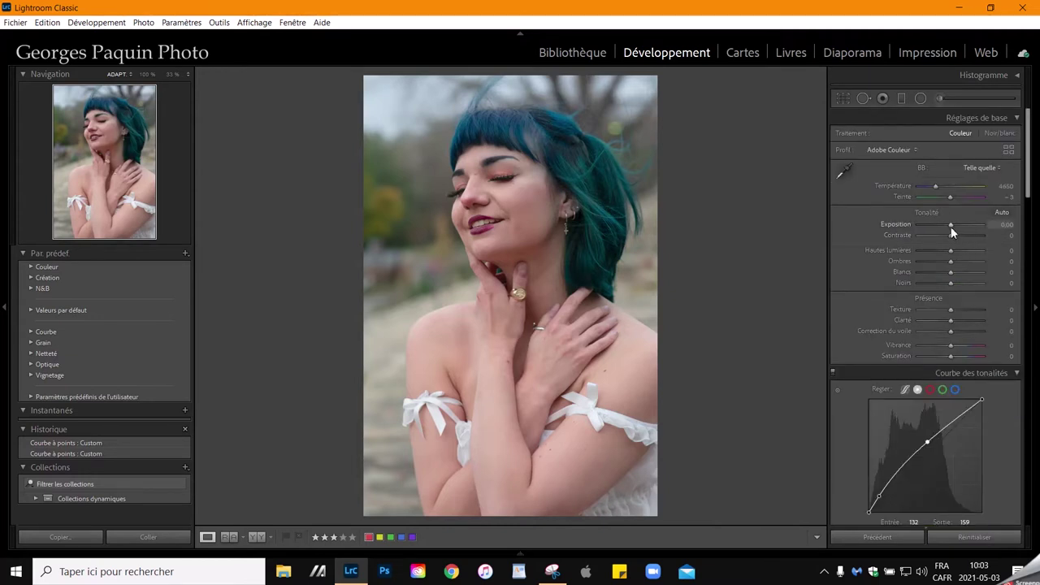
Raise Exposure to +0.40, deepen Blacks to −35 and lift Shadows to +35
drag(951, 226, 952, 225)
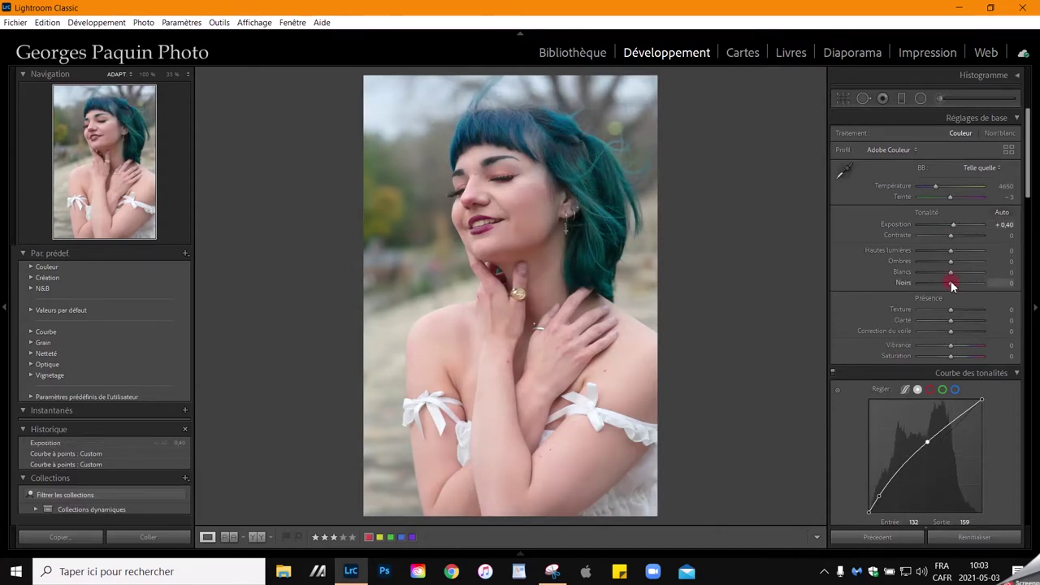
drag(950, 282, 948, 285)
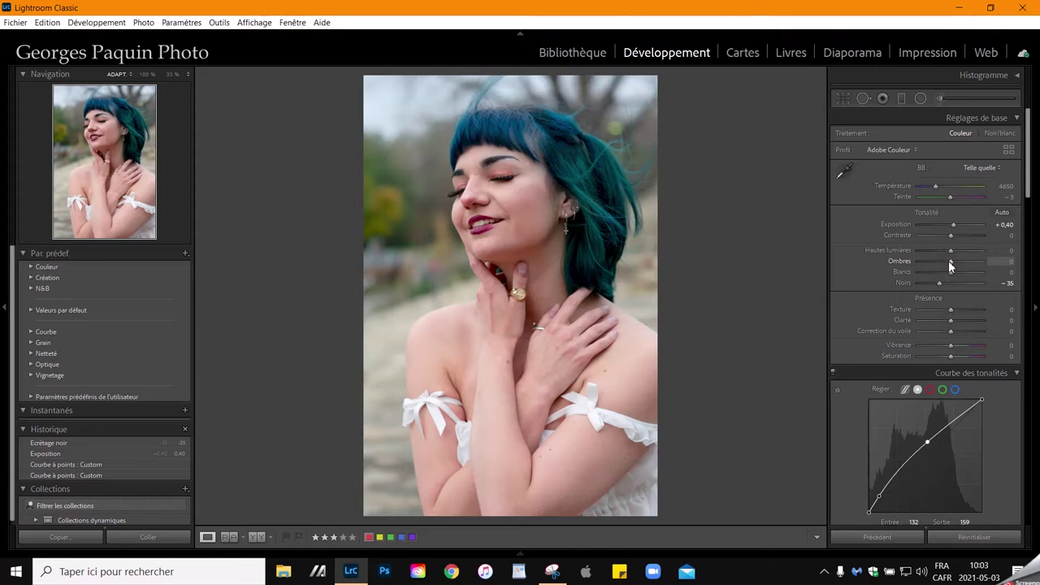
scroll(948, 260, up, 5)
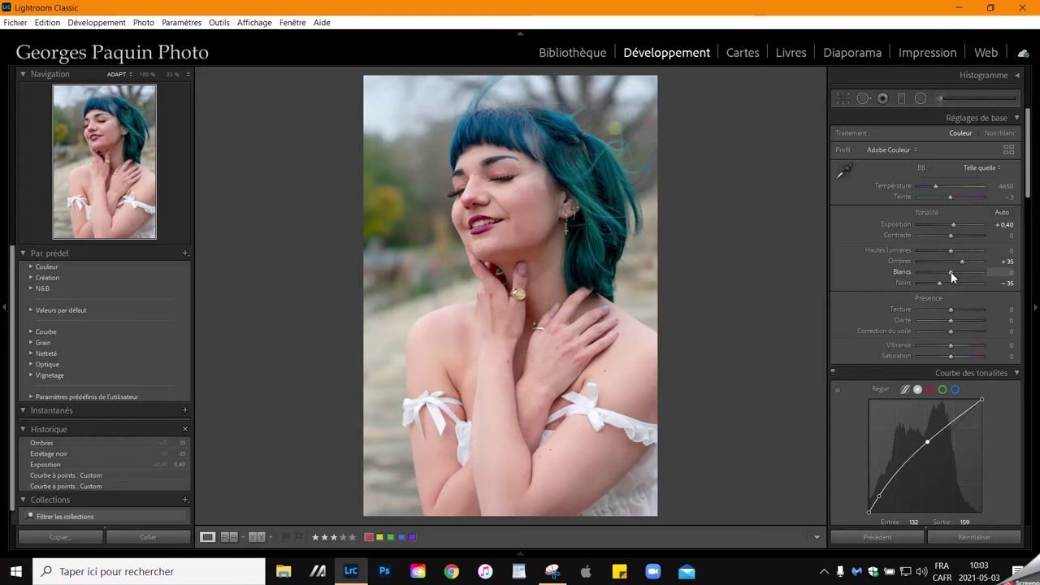
text(35)
key(Return)
Raise Whites, pull Highlights down to −60 and lower Contrast to −40
text(45)
key(Return)
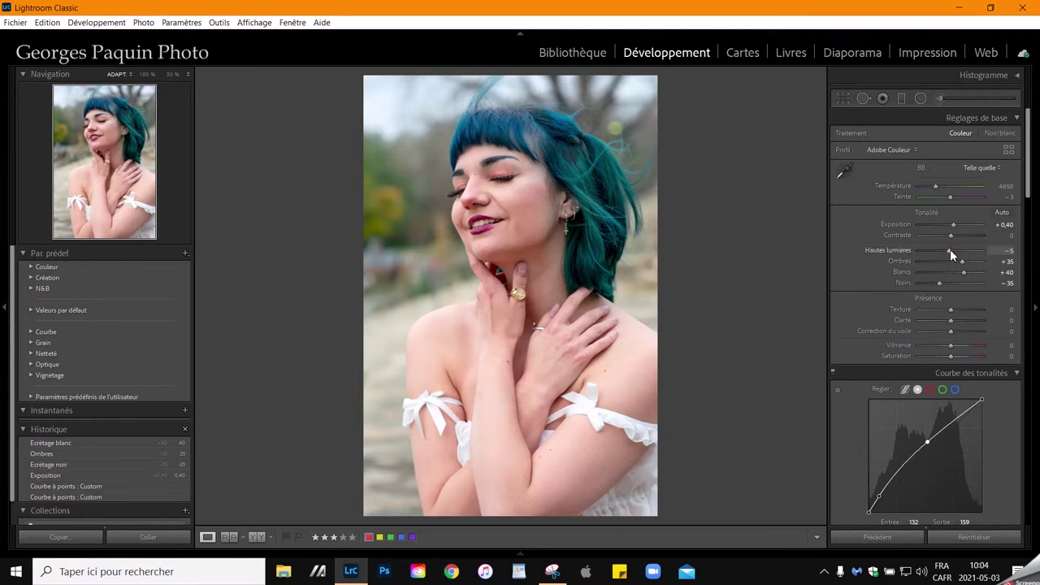
text(0)
key(Return)
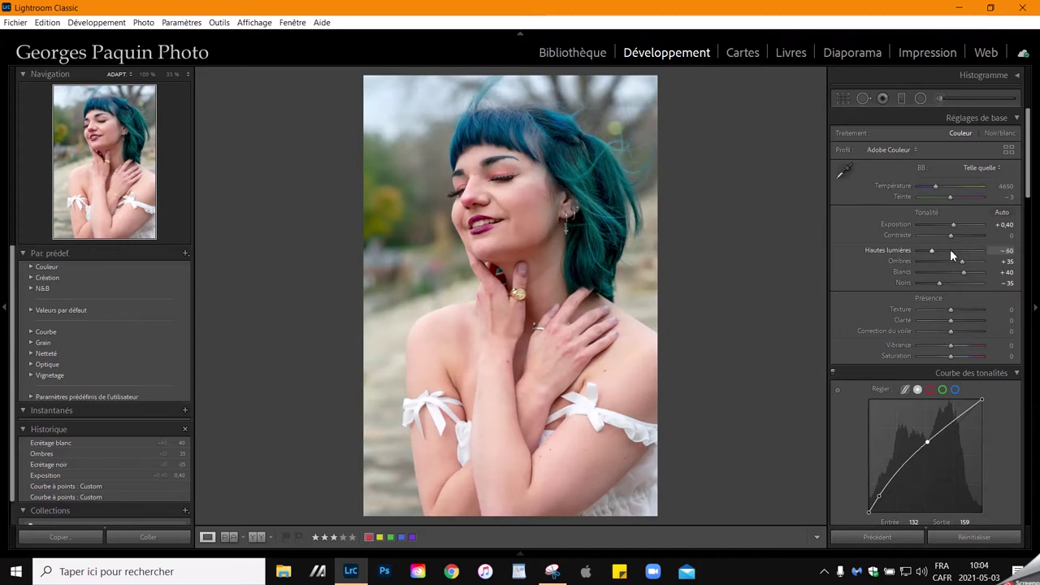
click(950, 235)
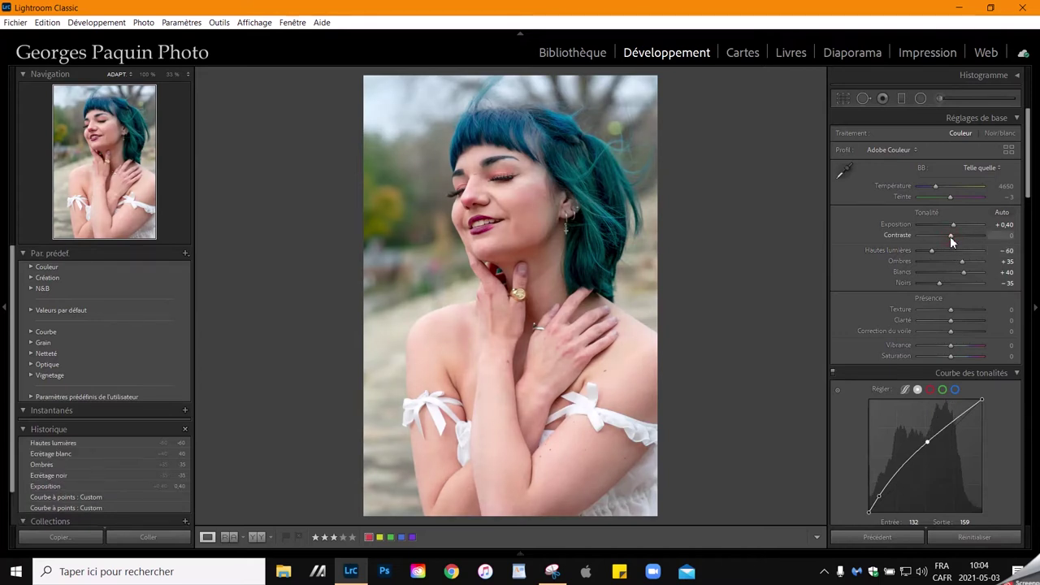
text(-40)
key(Return)
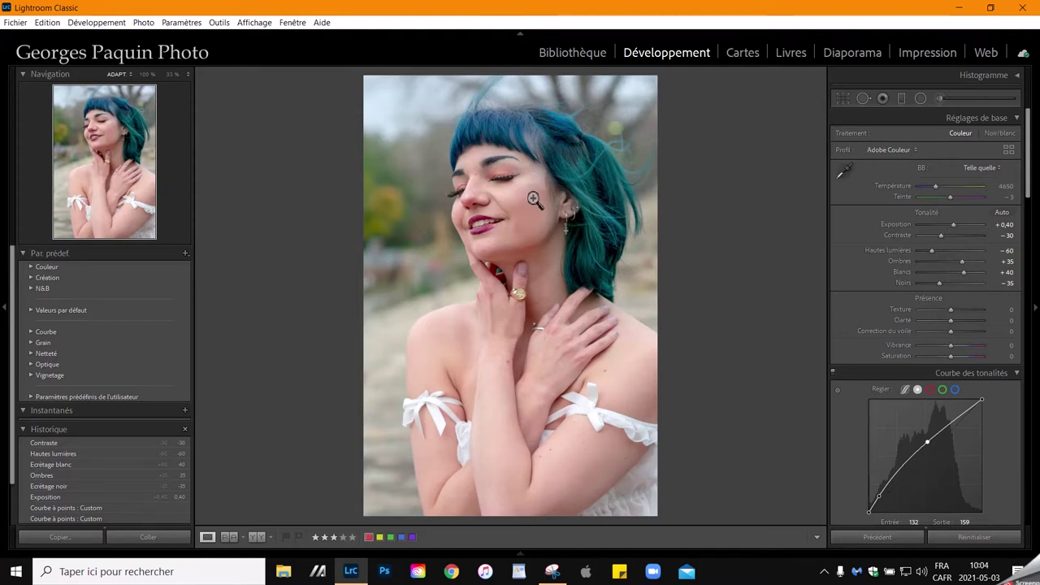
Lower Saturation to −15 in the Basic panel
click(951, 357)
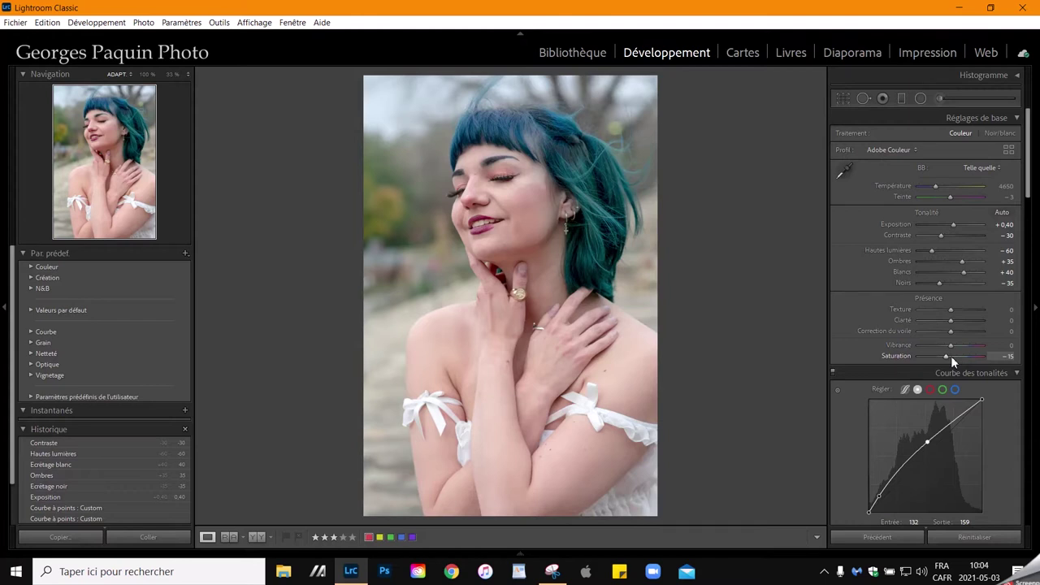
drag(950, 356, 950, 346)
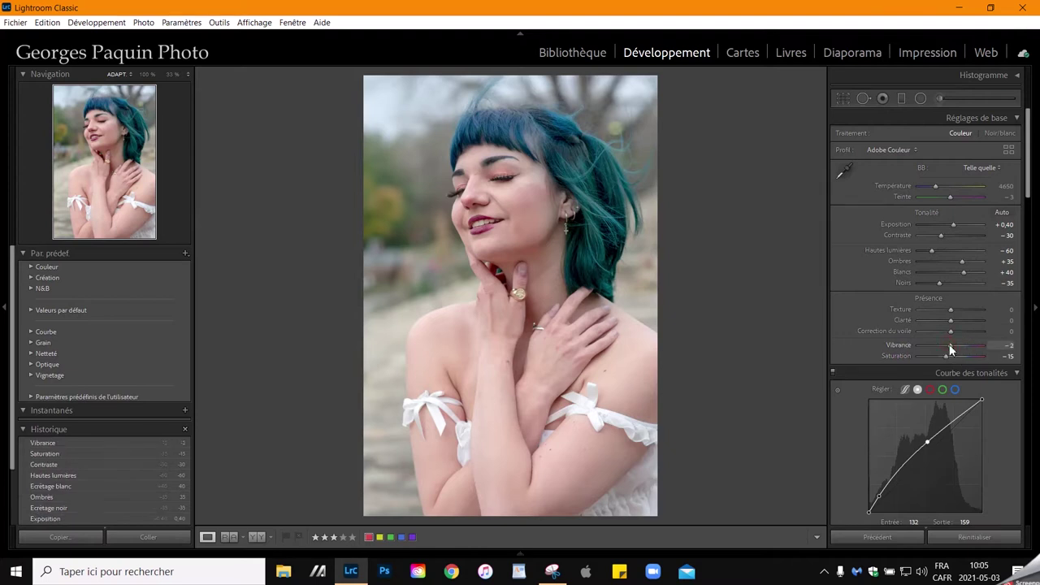
scroll(950, 348, up, 5)
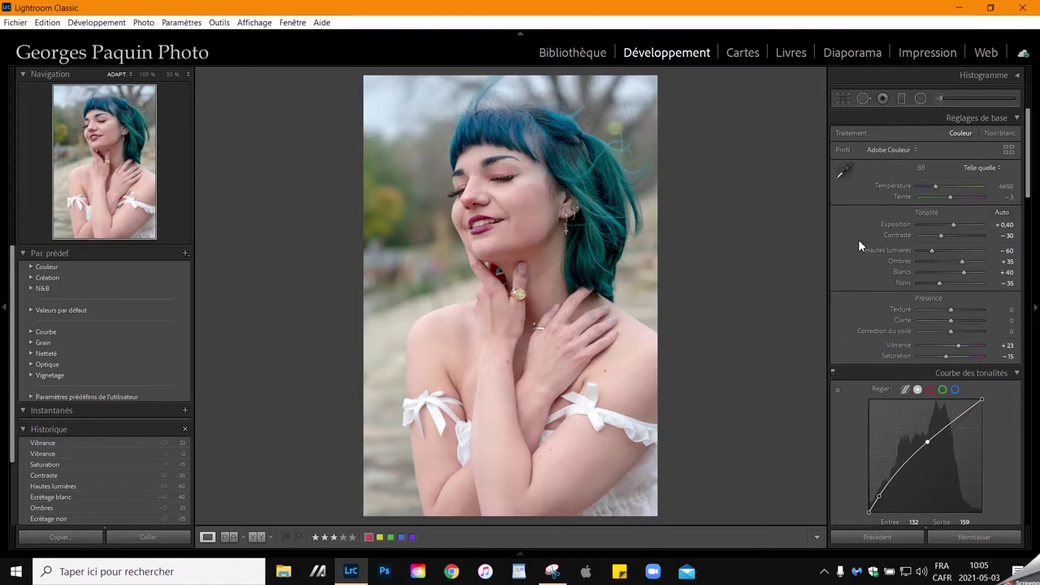
Show the HSL/Color panel with hue, saturation and luminance for all ranges (Tout)
scroll(862, 237, down, 3)
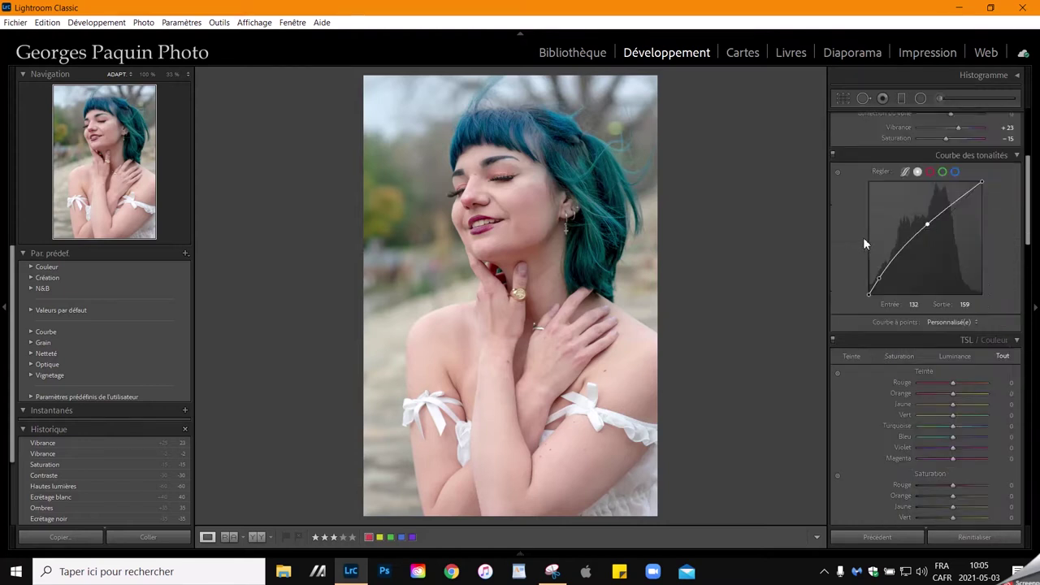
scroll(862, 237, down, 3)
scroll(863, 237, down, 3)
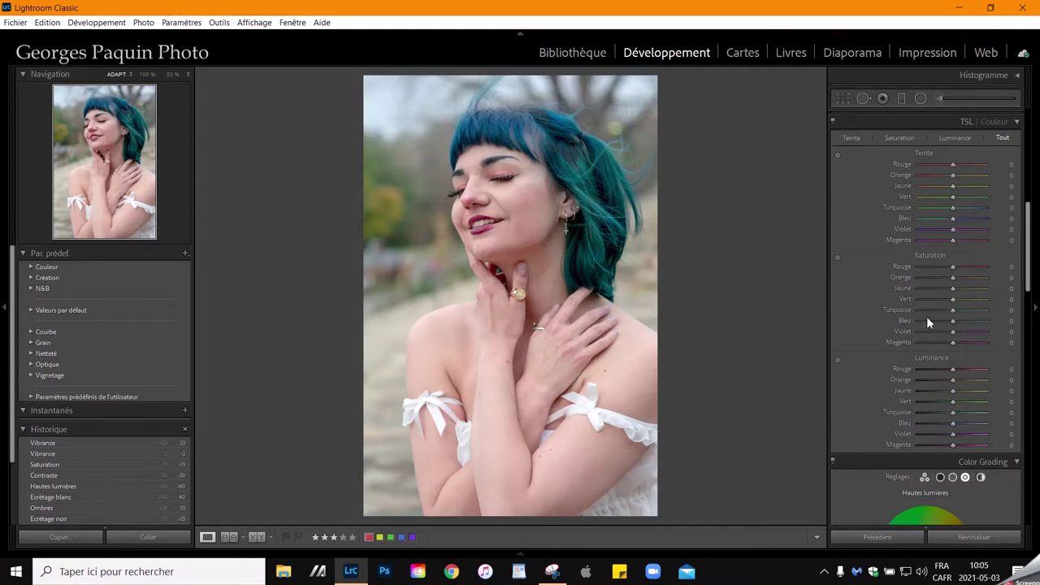
click(900, 137)
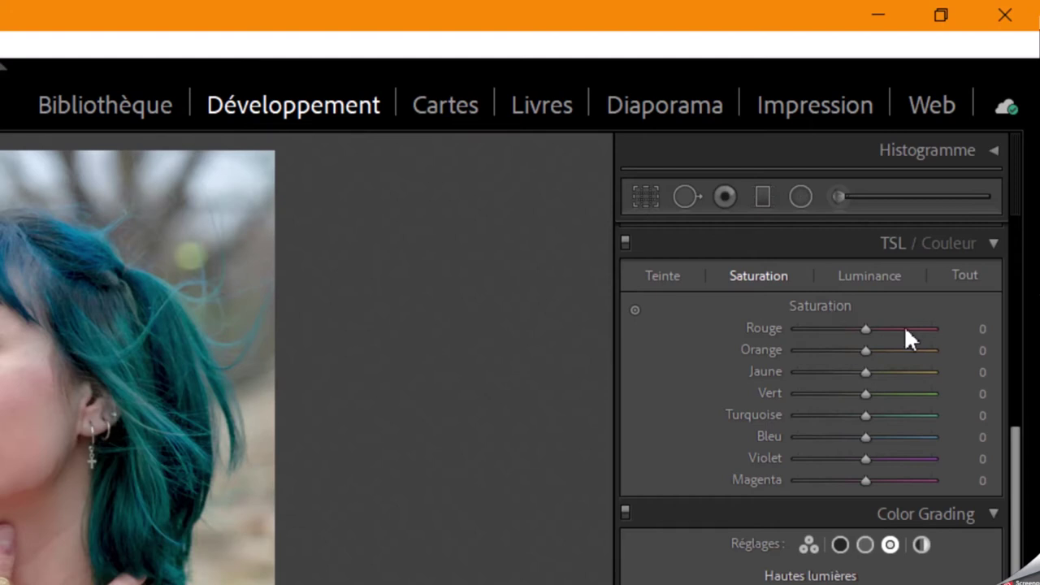
click(966, 275)
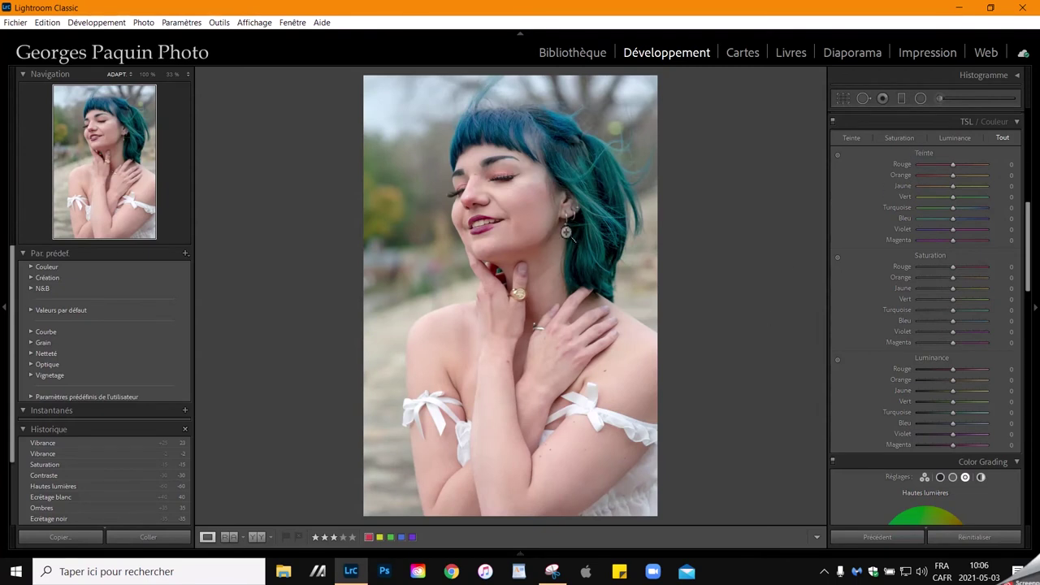
Zoom into the face and lower the skin's orange saturation with the targeted Saturation tool
click(505, 237)
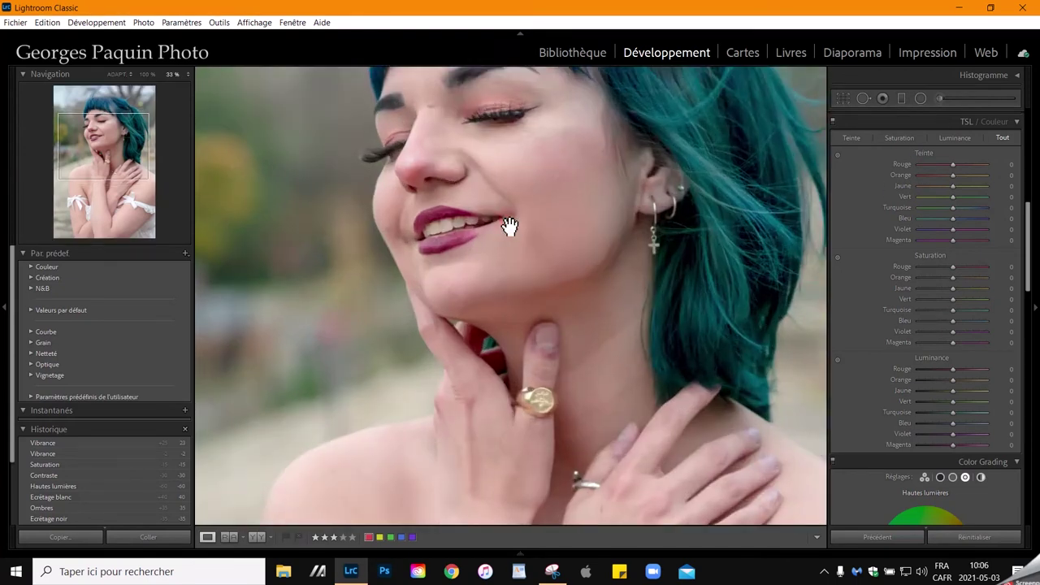
drag(515, 225, 518, 282)
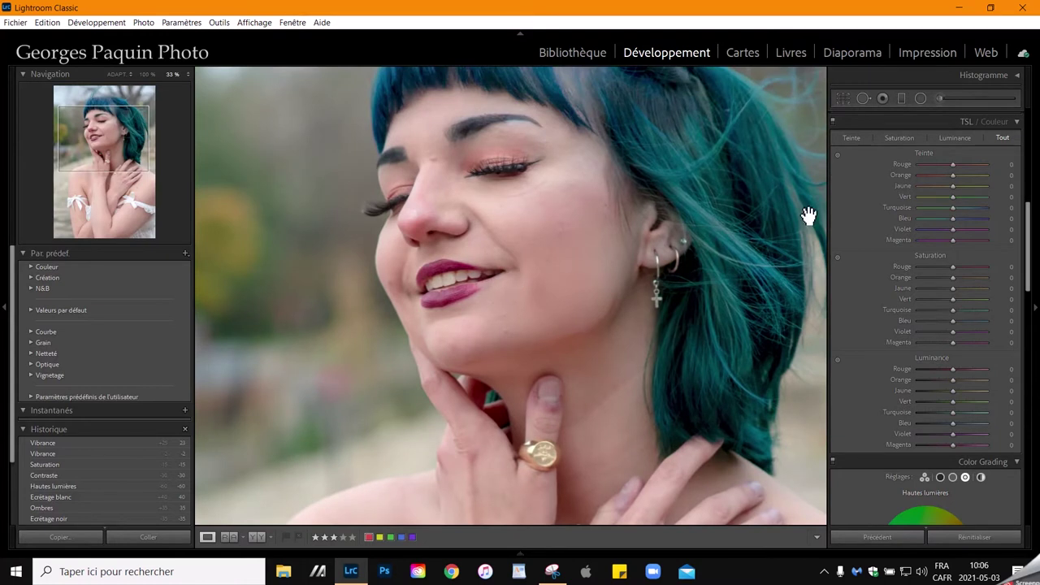
click(901, 140)
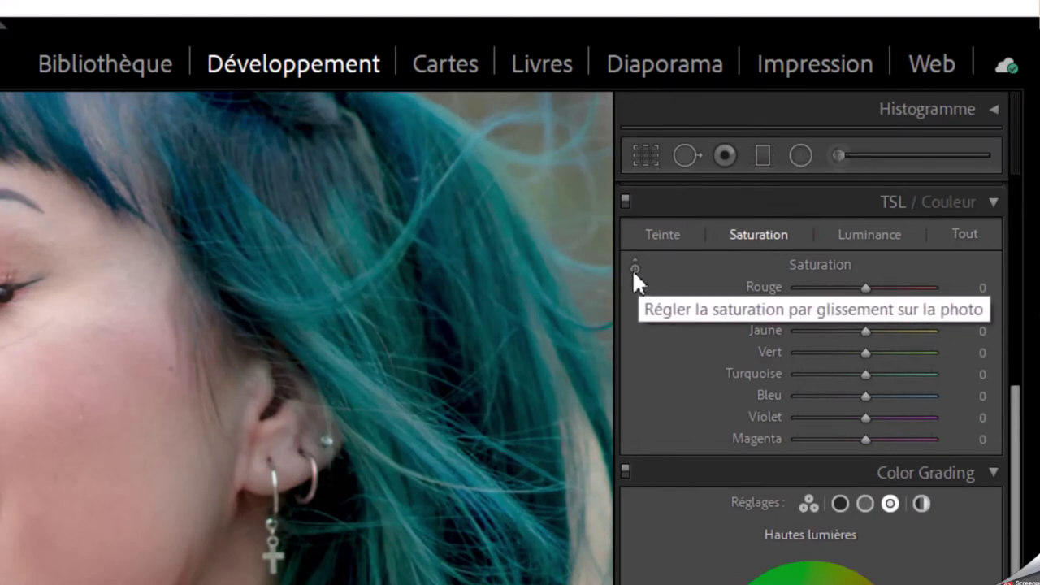
click(634, 270)
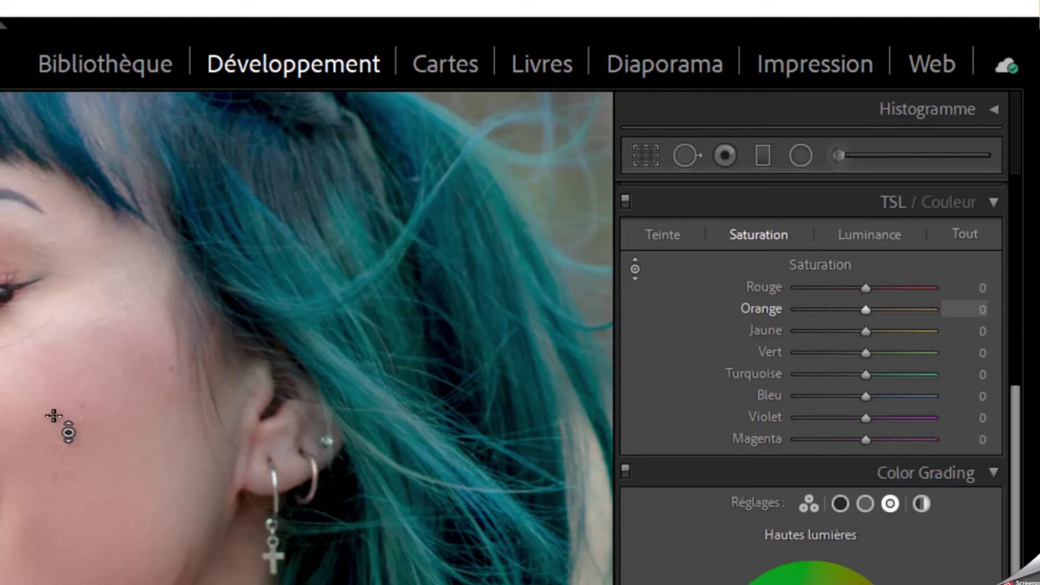
drag(53, 416, 53, 451)
drag(53, 452, 52, 452)
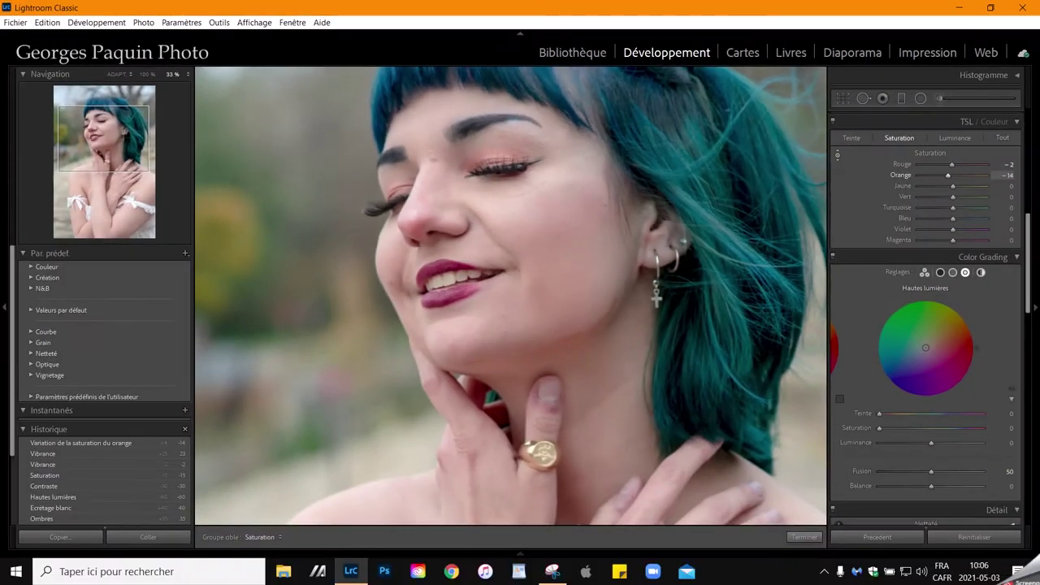
Settle the skin saturation at Orange −14 and Red −1
drag(549, 234, 550, 211)
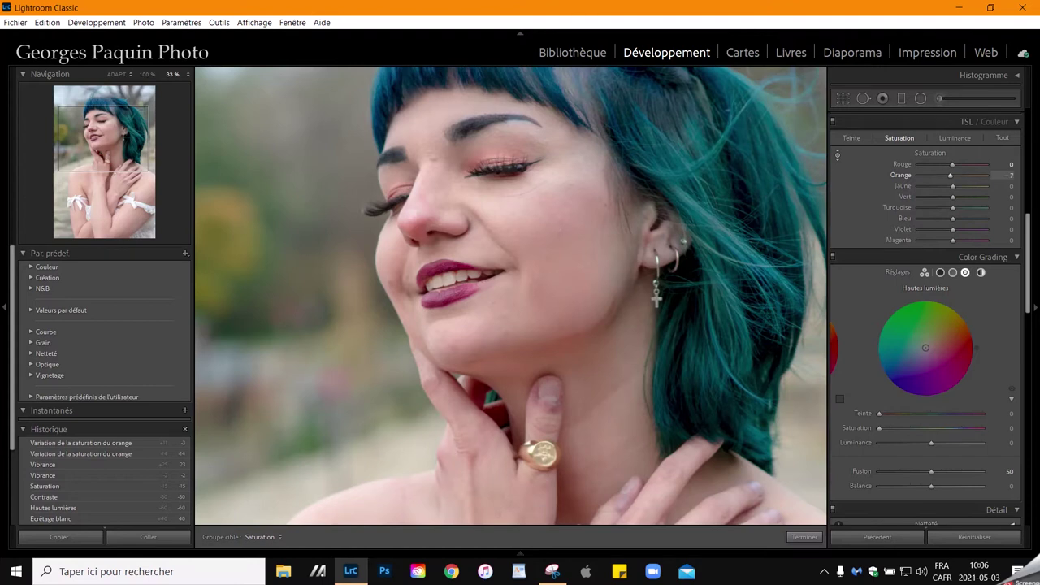
drag(550, 212, 550, 220)
drag(560, 233, 560, 236)
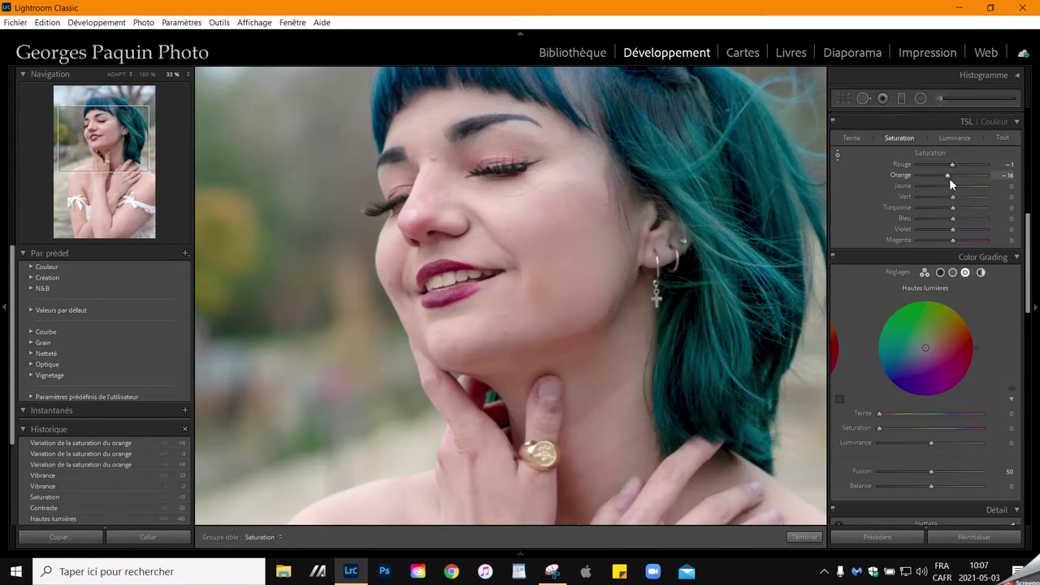
drag(952, 176, 949, 176)
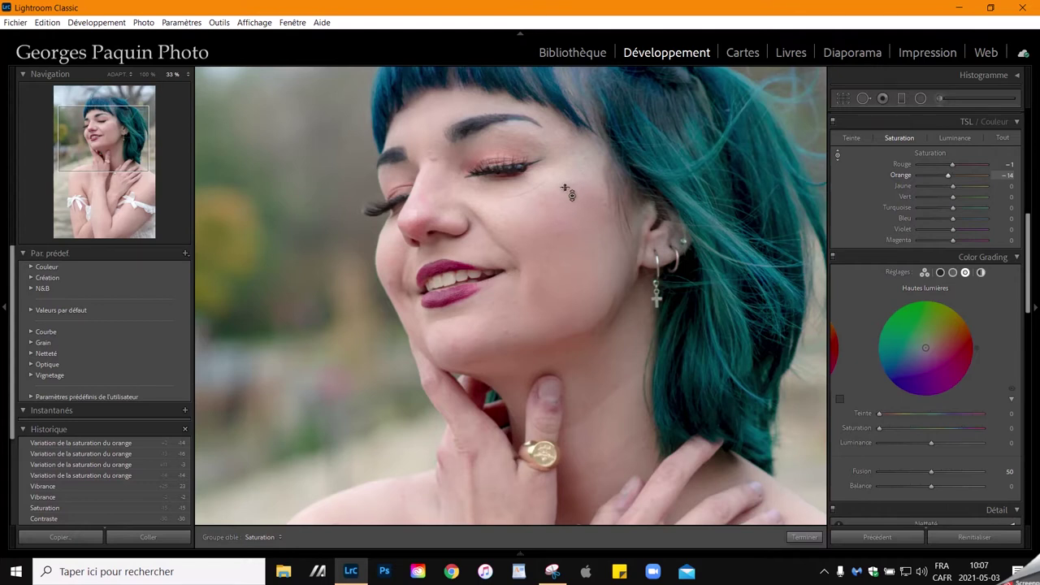
click(956, 138)
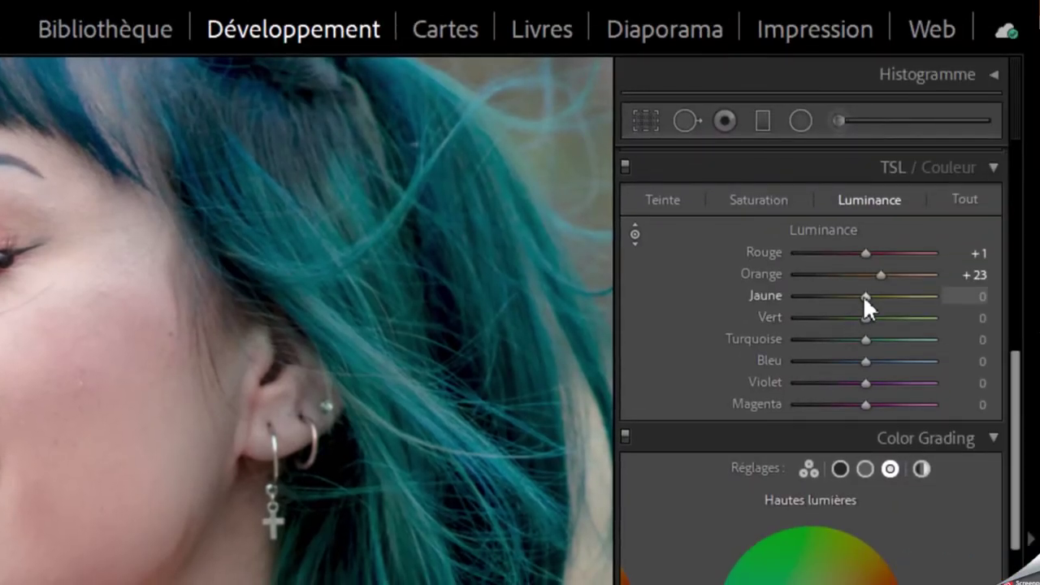
Brighten skin luminance to Red +7, Orange +23, Yellow +9, then zoom to fit the photo
drag(862, 295, 872, 295)
drag(865, 252, 870, 253)
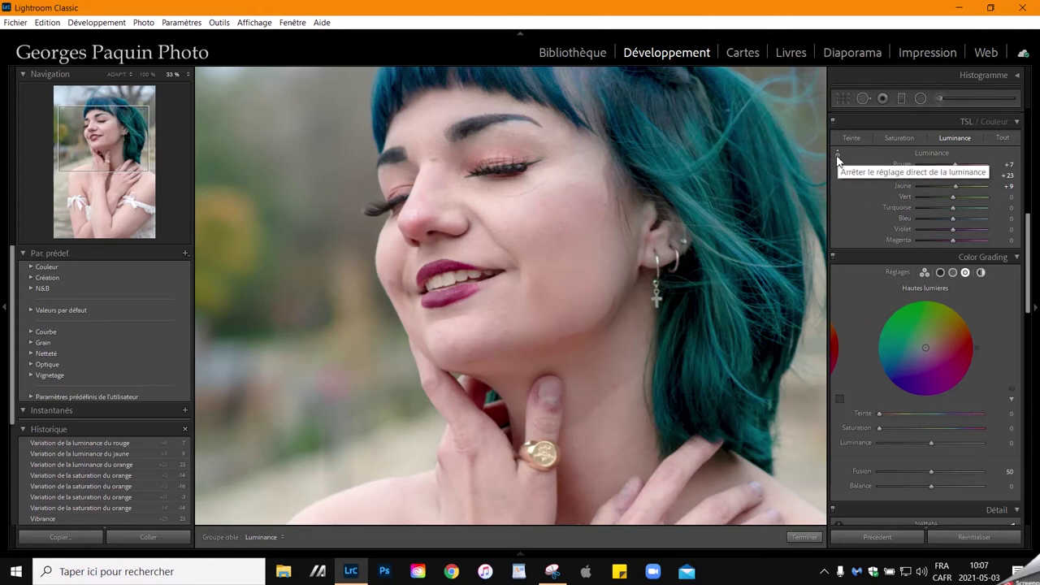
click(798, 537)
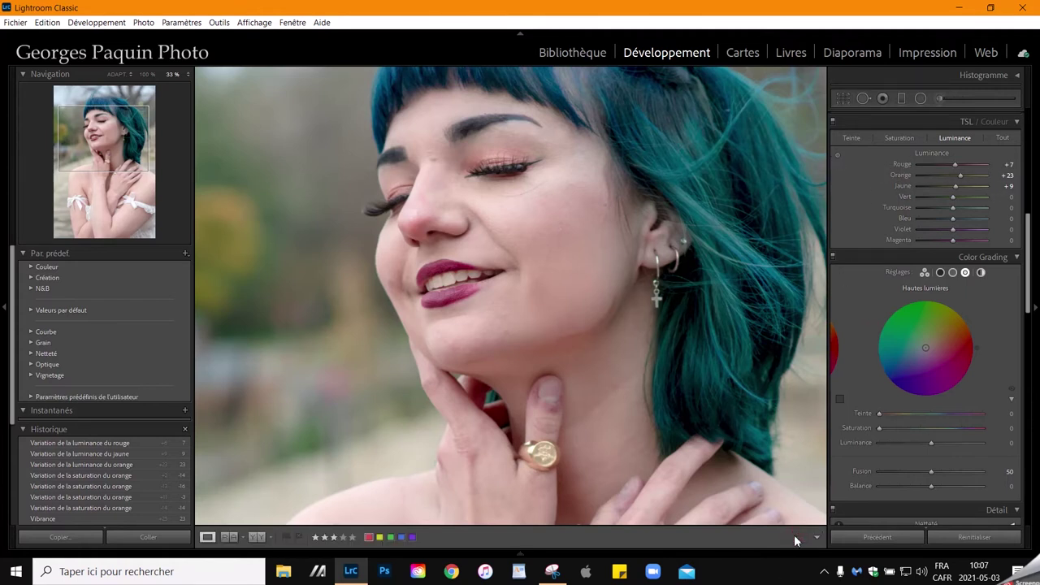
click(599, 337)
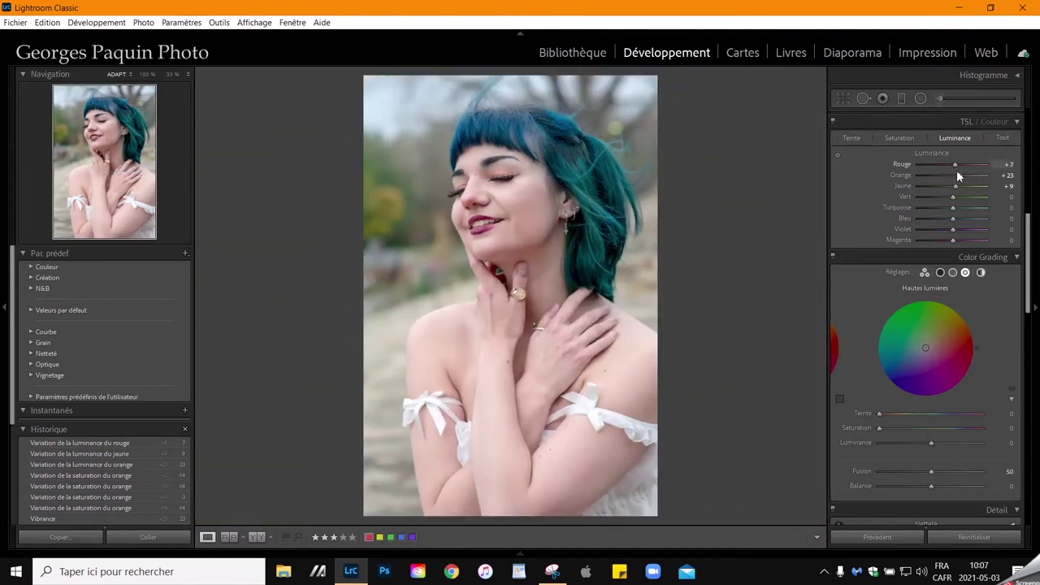
click(898, 138)
click(964, 135)
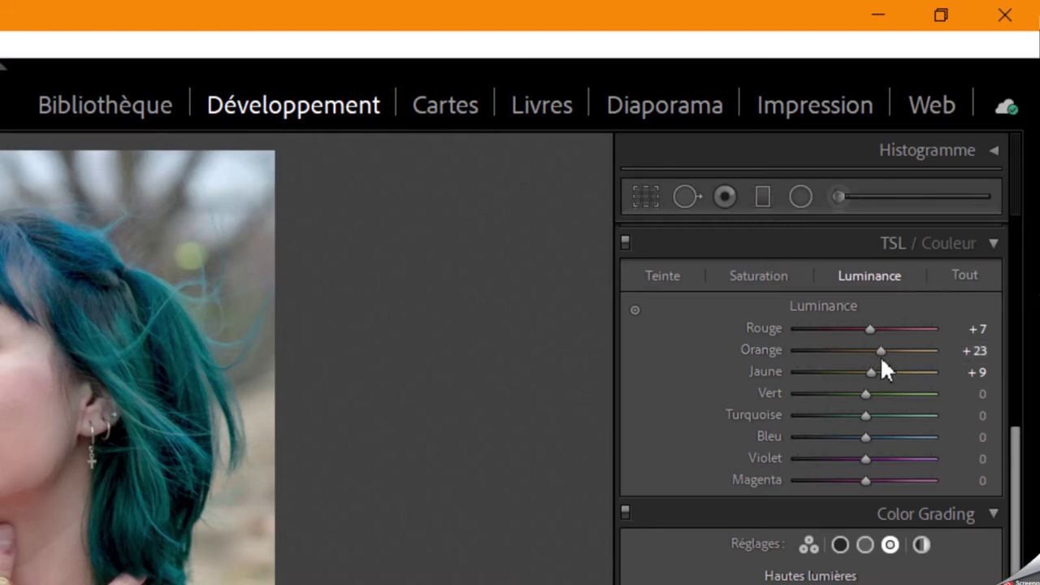
click(756, 273)
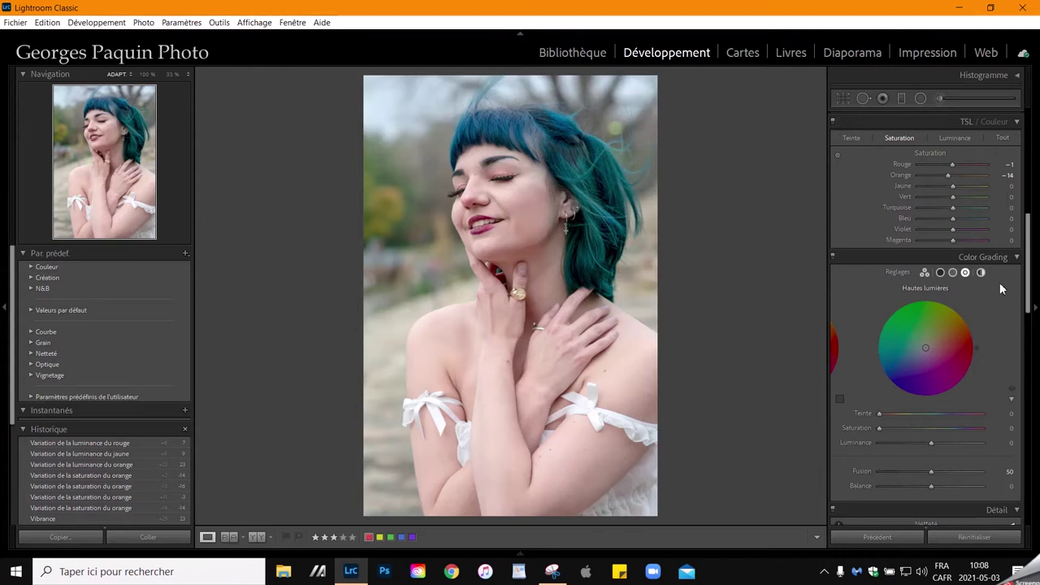
Tint the Color Grading shadows blue: hue 209, saturation 11, luminance −27
scroll(999, 282, down, 3)
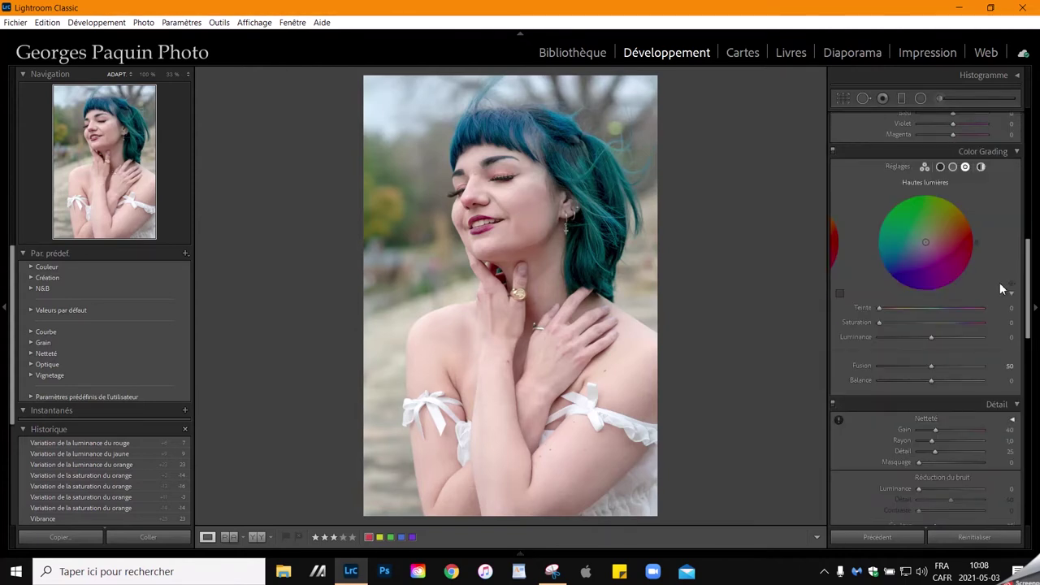
click(940, 168)
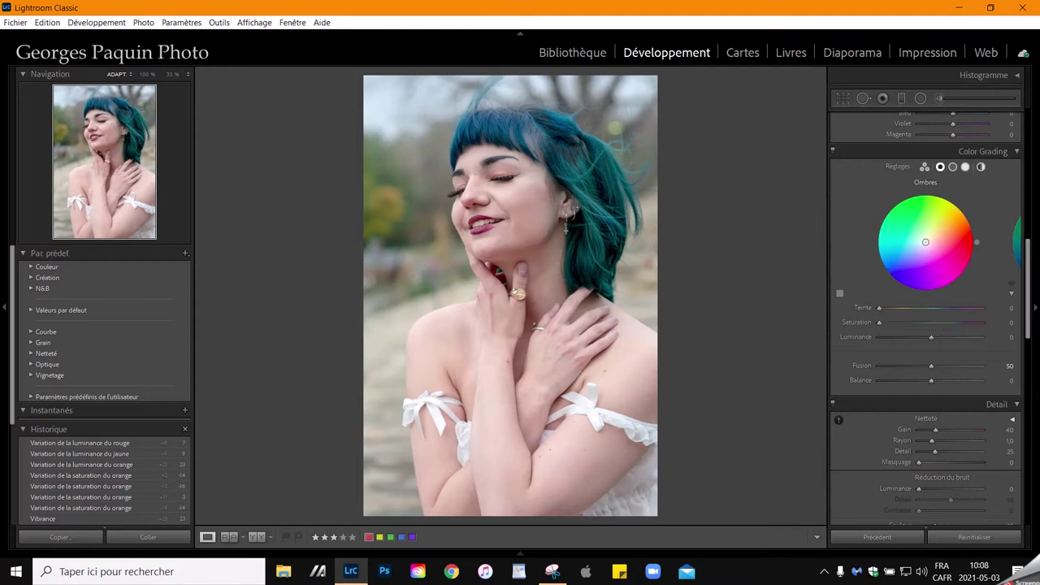
drag(927, 246, 916, 246)
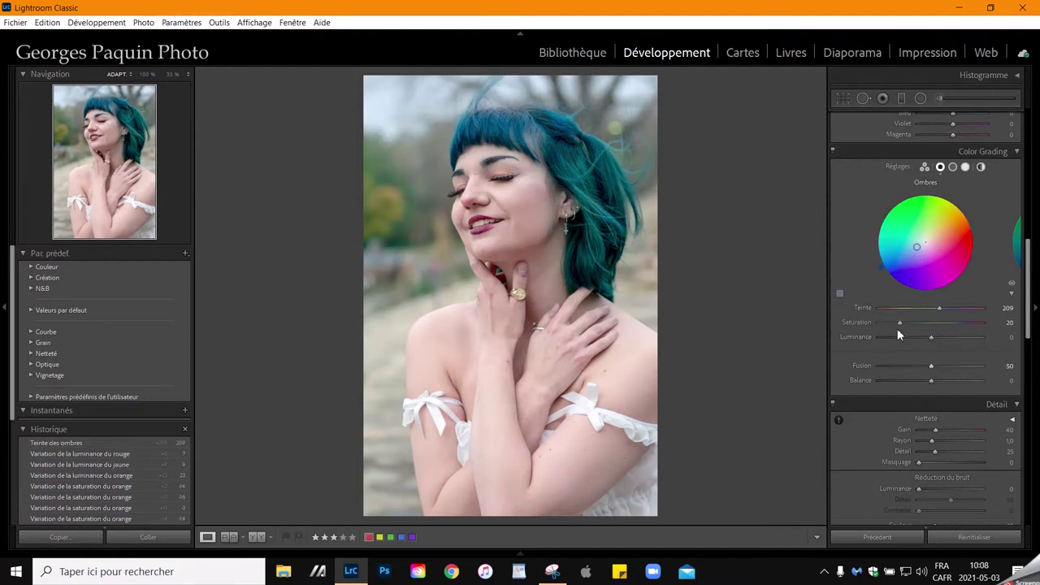
mouse_move(898, 323)
mouse_down()
mouse_move(890, 323)
mouse_move(928, 340)
mouse_move(917, 343)
mouse_up()
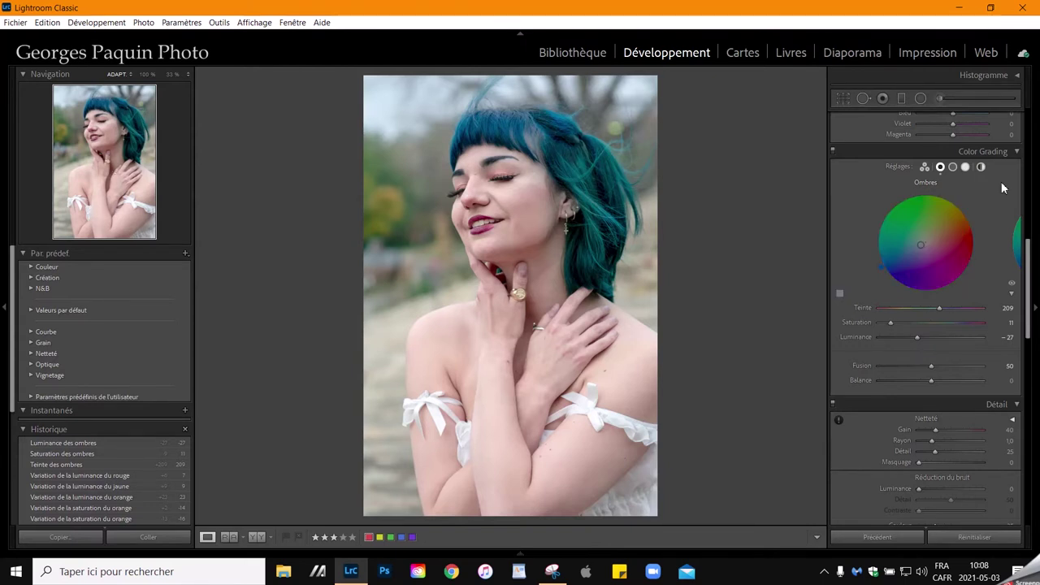
Grade the midtones to hue 39, saturation 13, luminance −12
click(952, 166)
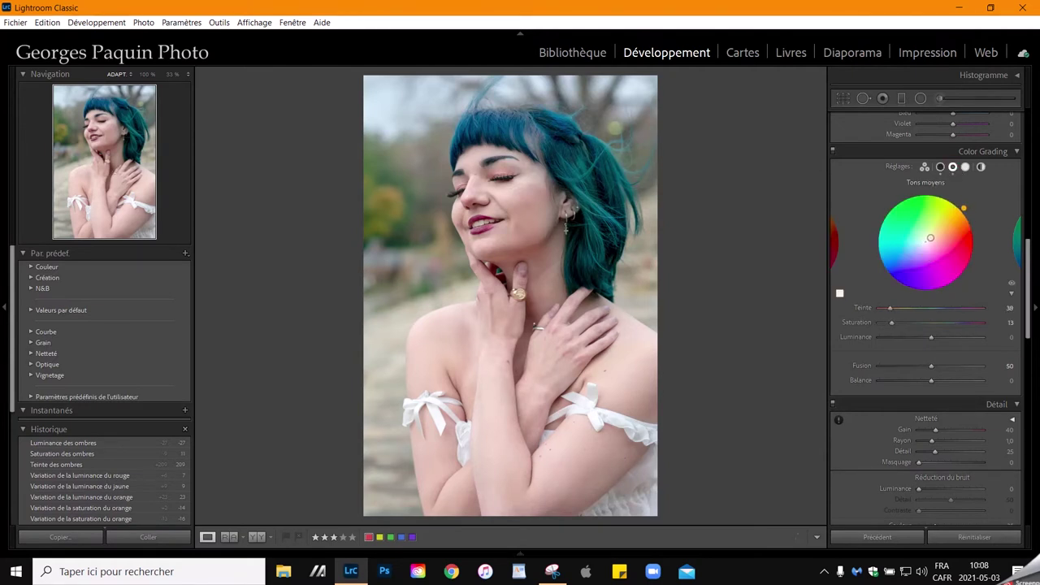
drag(962, 208, 965, 210)
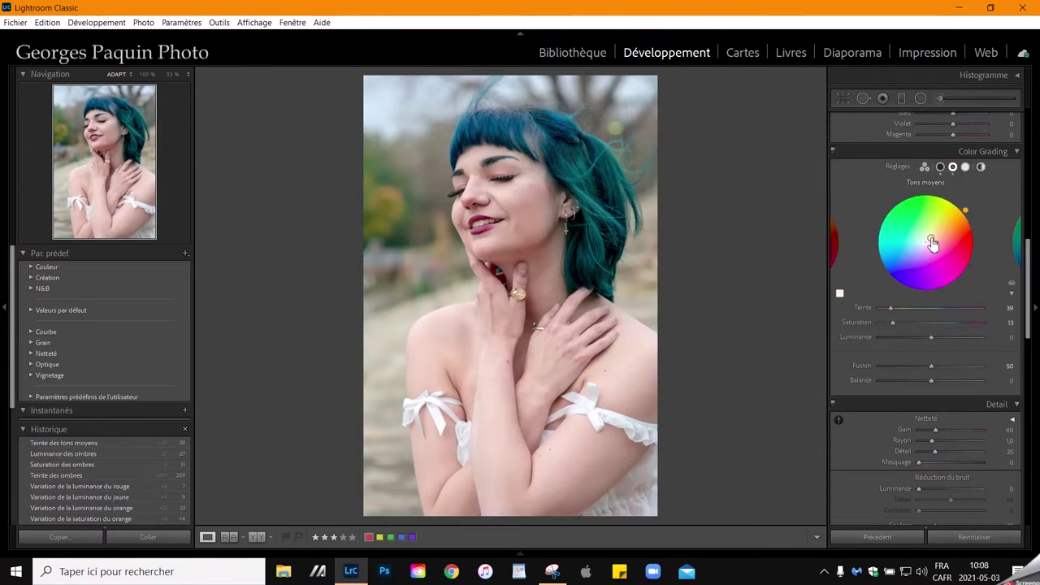
drag(932, 337, 922, 343)
double_click(926, 340)
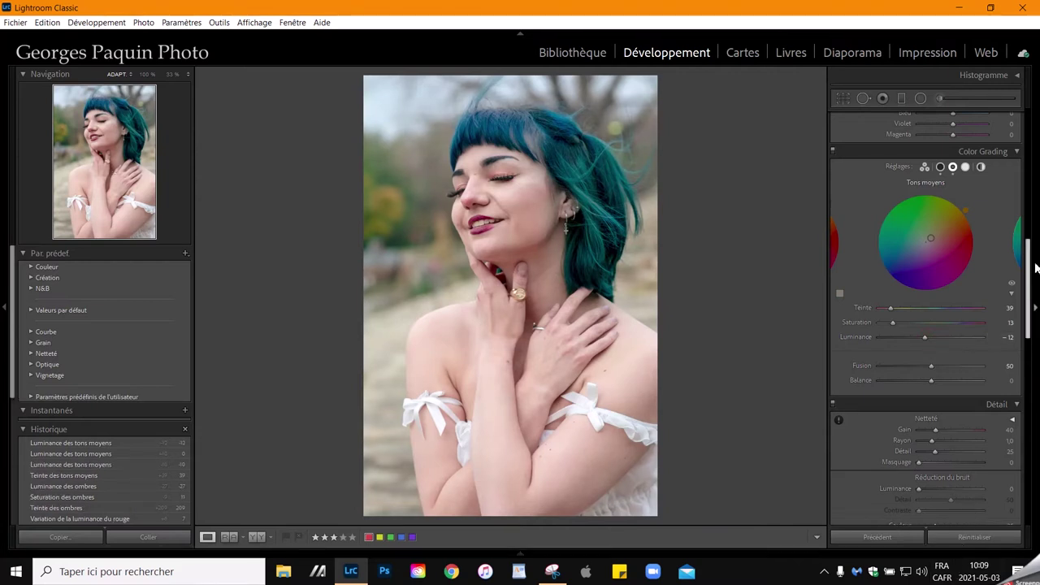
Grade the highlights to hue 52, saturation 13, luminance +35
click(965, 167)
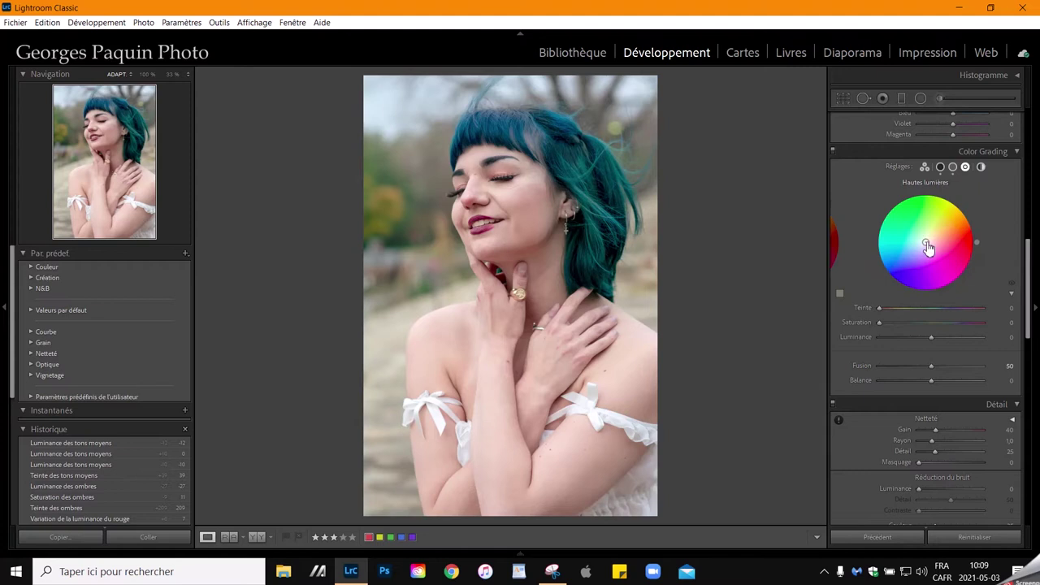
drag(928, 238, 931, 235)
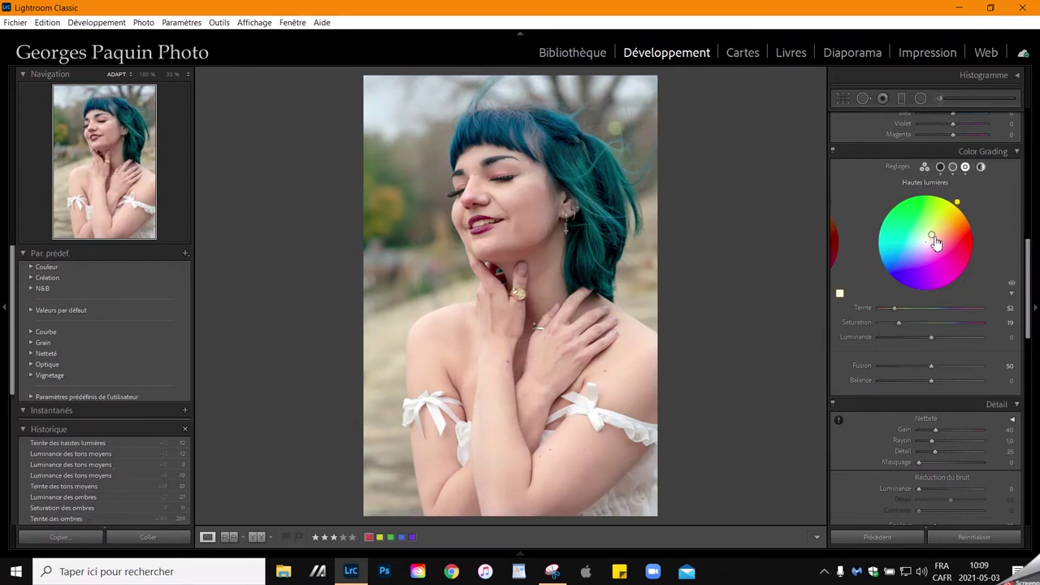
drag(898, 322, 948, 338)
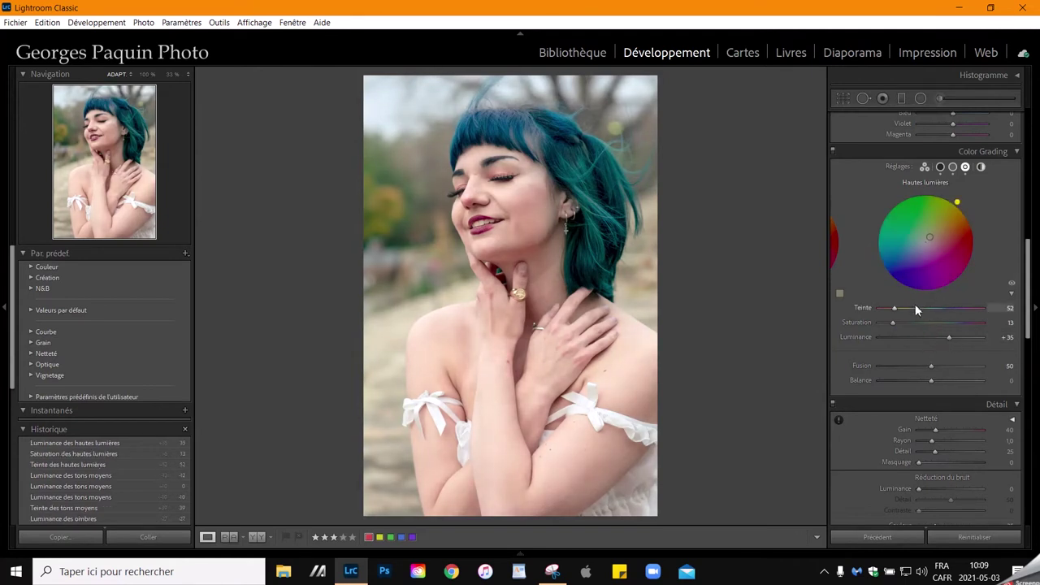
scroll(915, 304, down, 3)
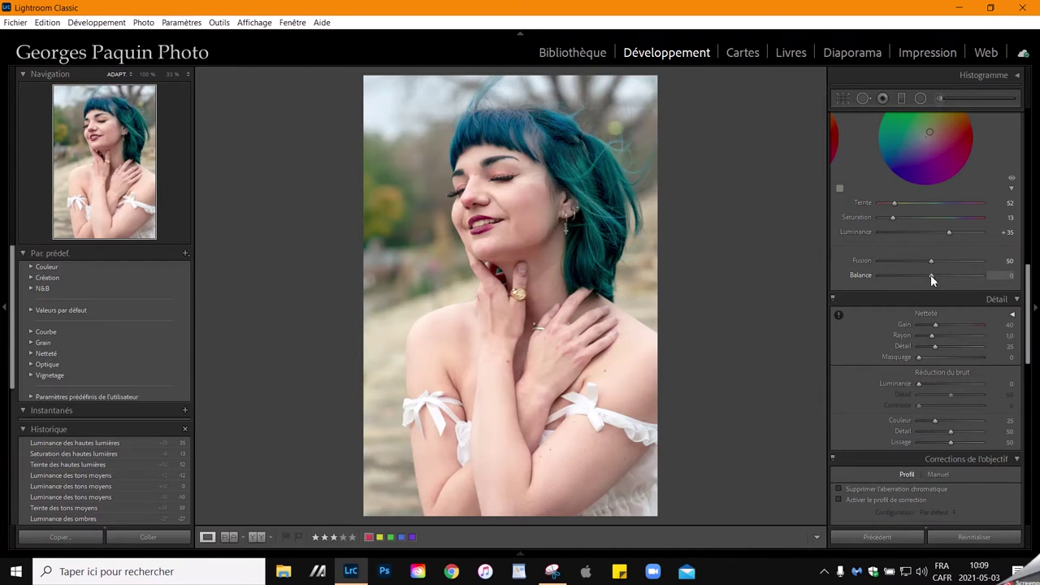
Set Color Grading Balance to +25 and Blending to 33
drag(931, 275, 937, 276)
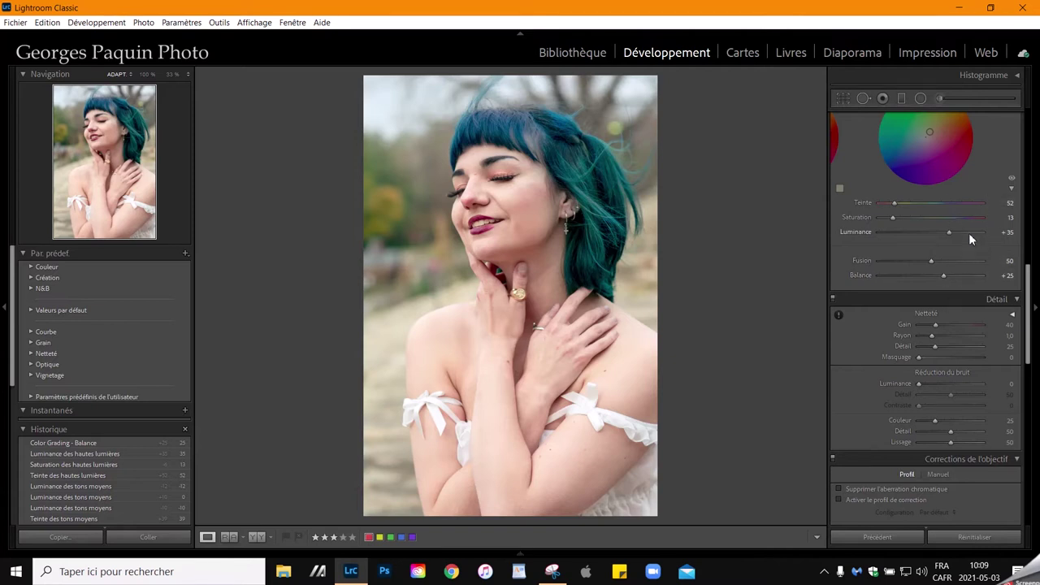
scroll(970, 234, up, 3)
scroll(970, 234, up, 2)
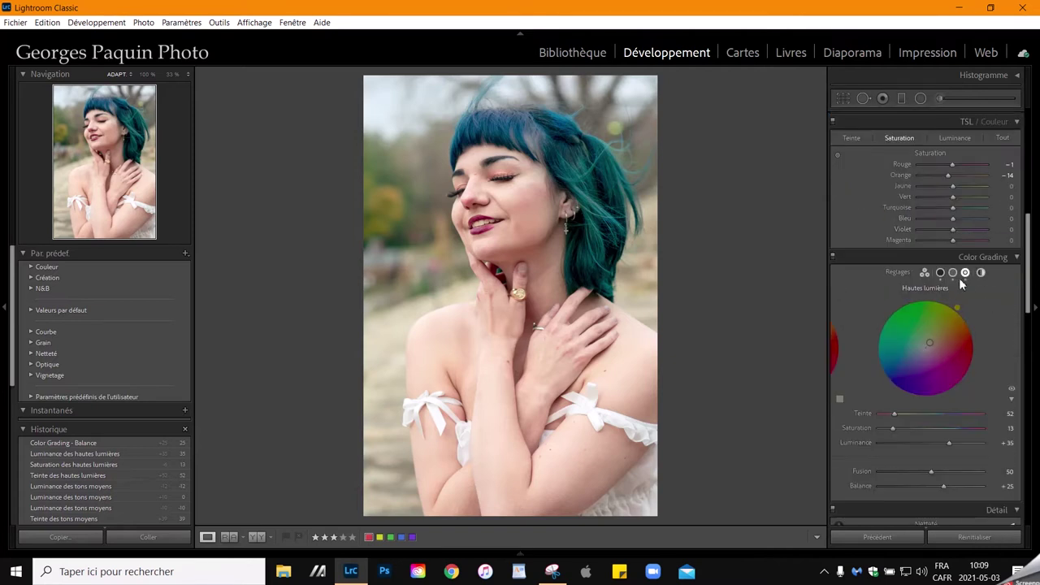
scroll(967, 280, down, 2)
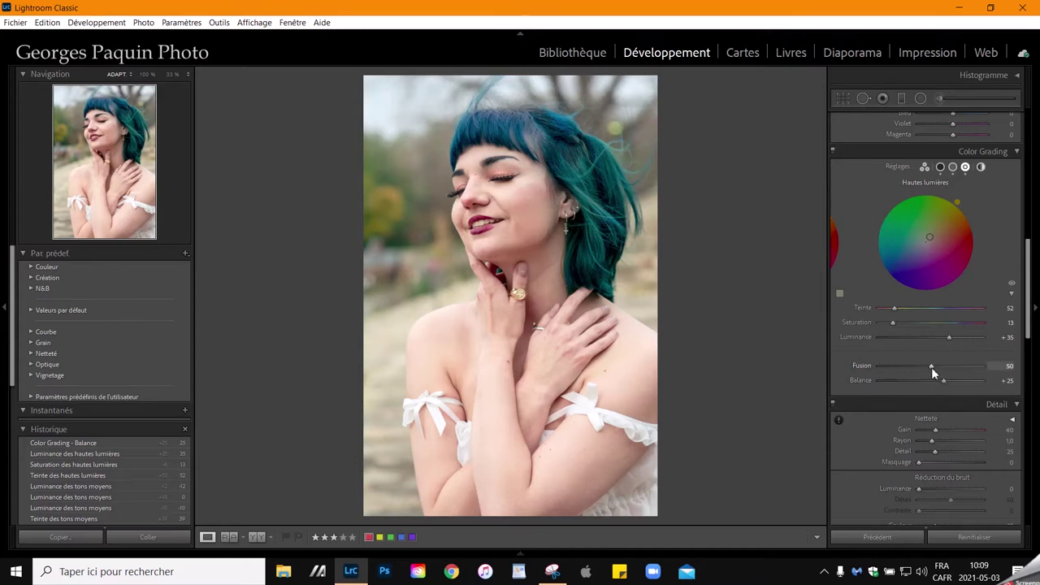
drag(932, 371, 909, 376)
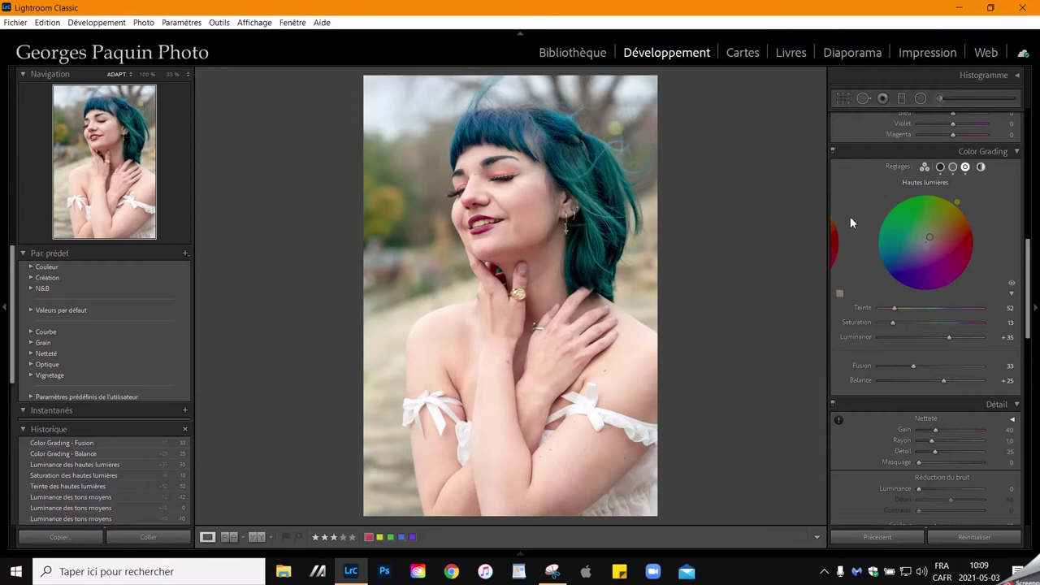
scroll(849, 216, up, 10)
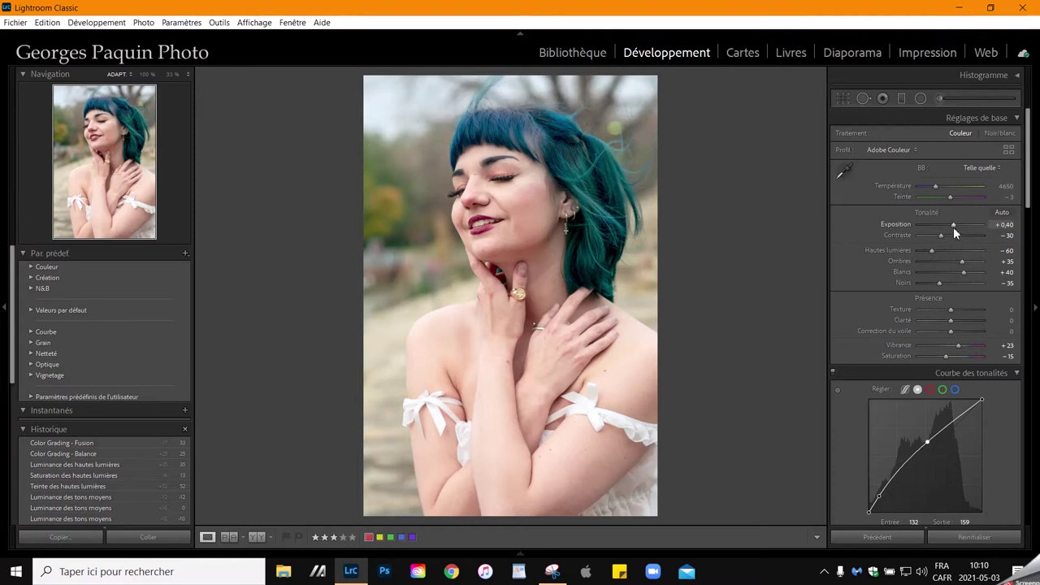
Retune Basic tones: Exposure +0.30, Contrast −36, Shadows +45, Whites +30, Blacks −20
scroll(953, 225, down, 1)
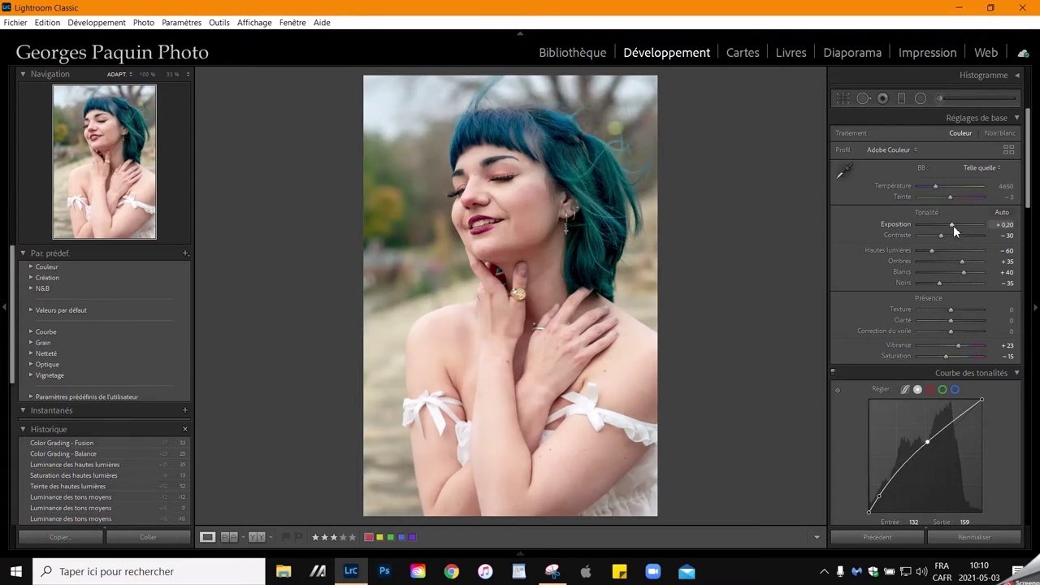
click(938, 285)
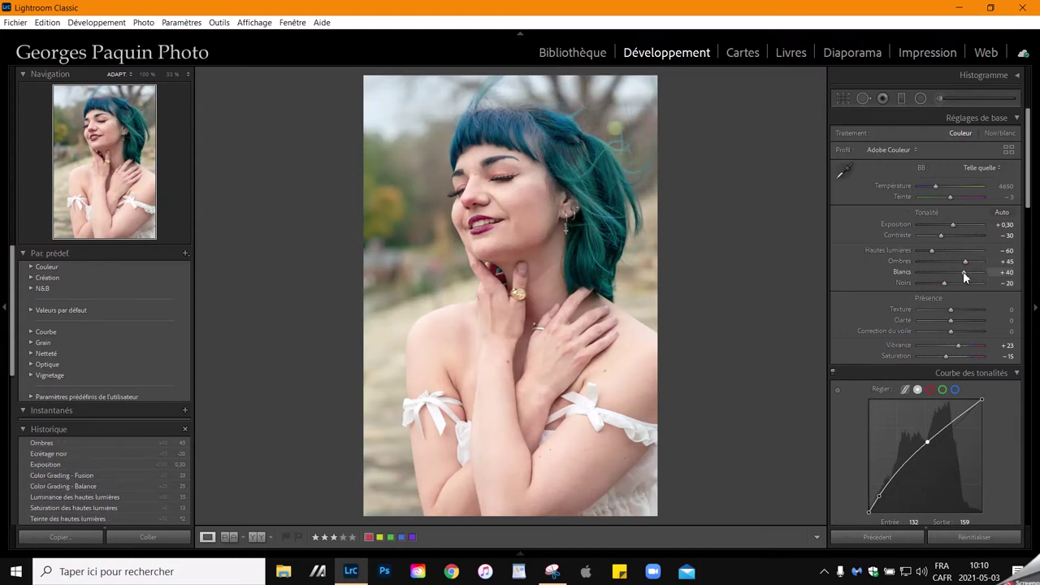
scroll(963, 273, down, 3)
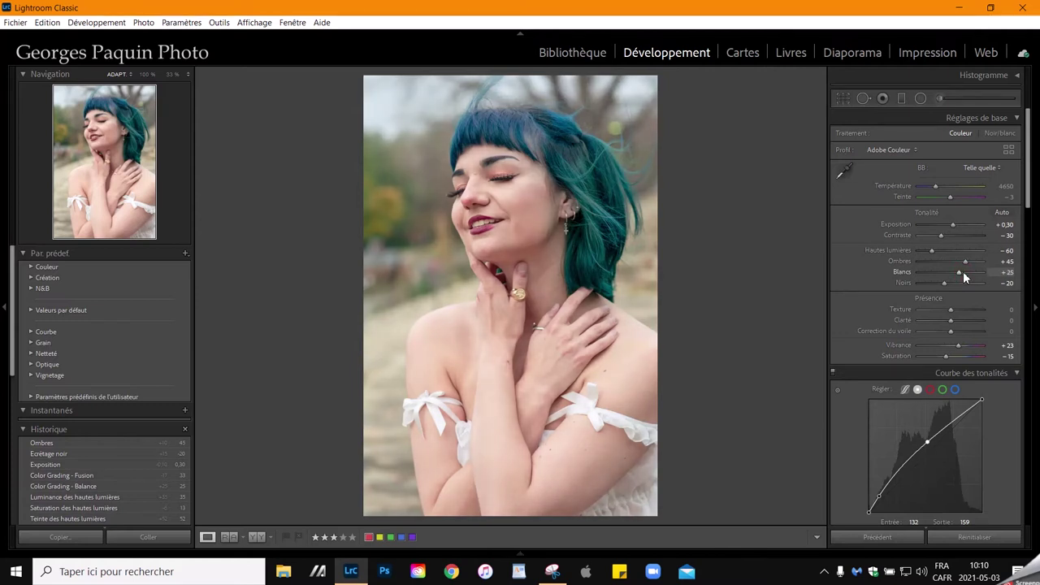
click(940, 236)
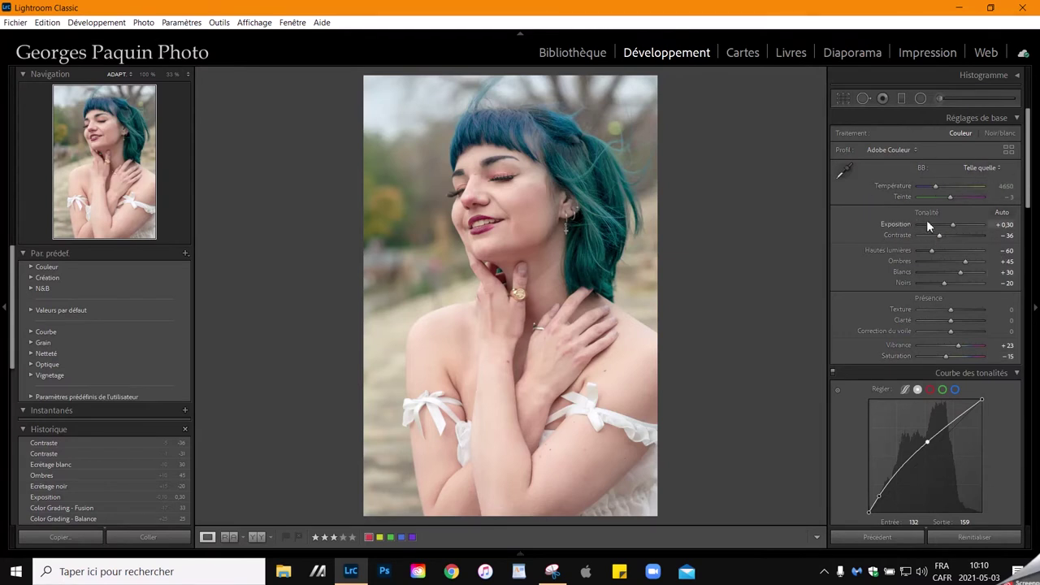
scroll(861, 239, down, 5)
scroll(851, 245, down, 3)
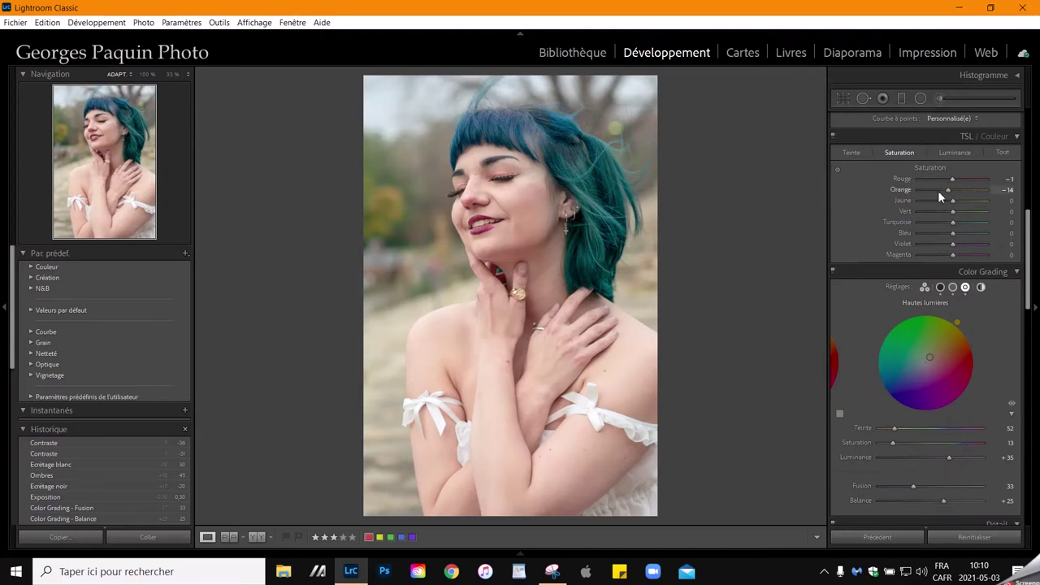
scroll(954, 201, up, 8)
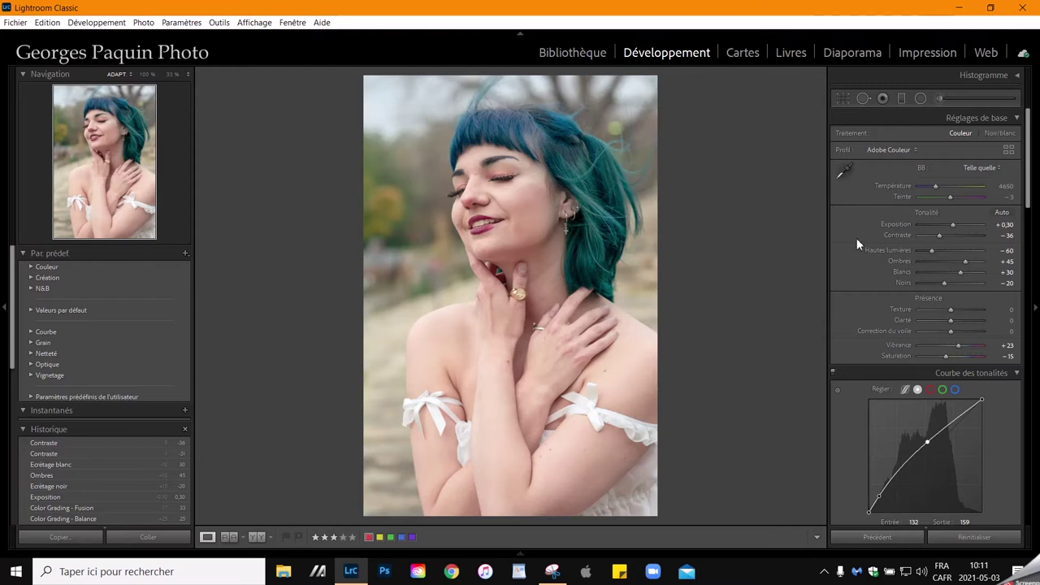
Zoom to 33% on her face and switch to the Adjustment Brush
click(518, 201)
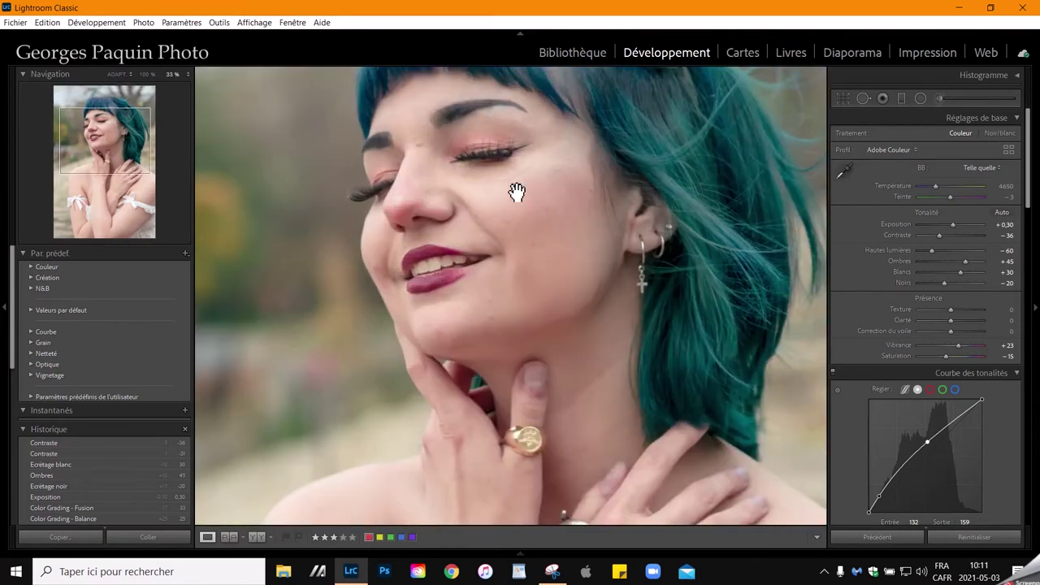
drag(515, 192, 512, 224)
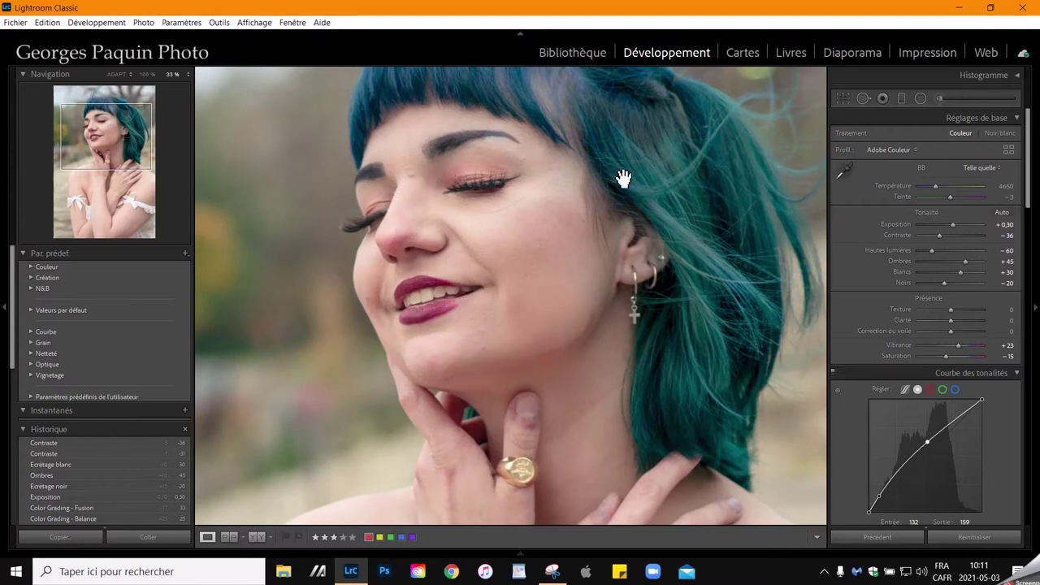
click(939, 98)
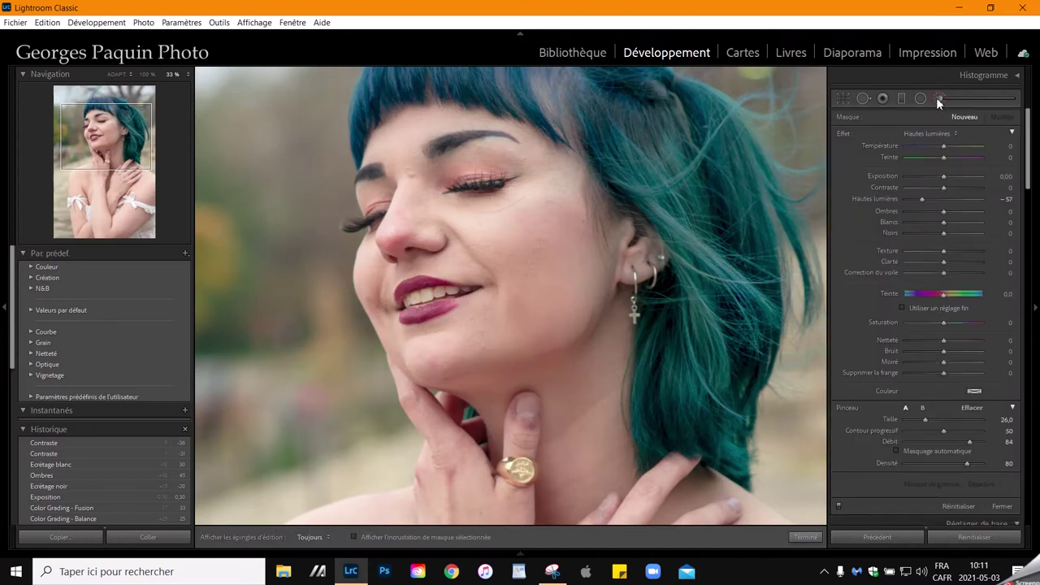
Set up an Ombres brush with shadows 50, contrast −36 and flow 80
click(936, 134)
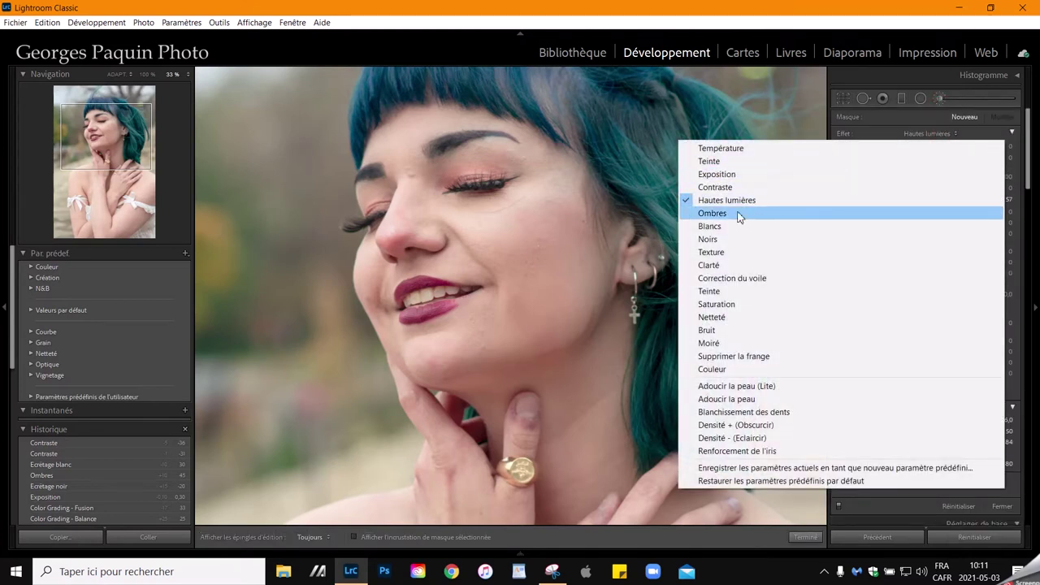
click(713, 212)
drag(943, 216, 962, 211)
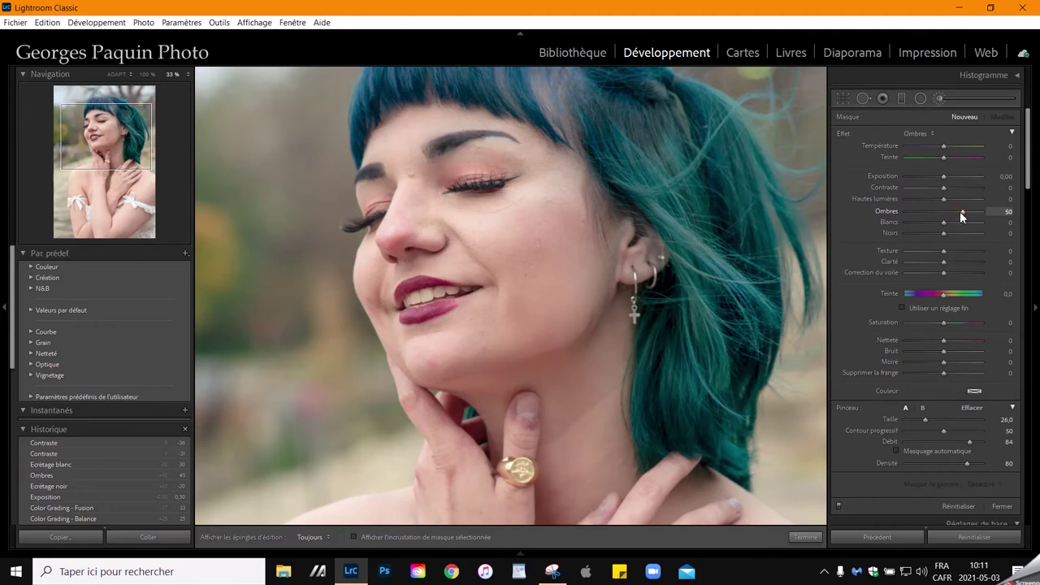
drag(943, 187, 934, 193)
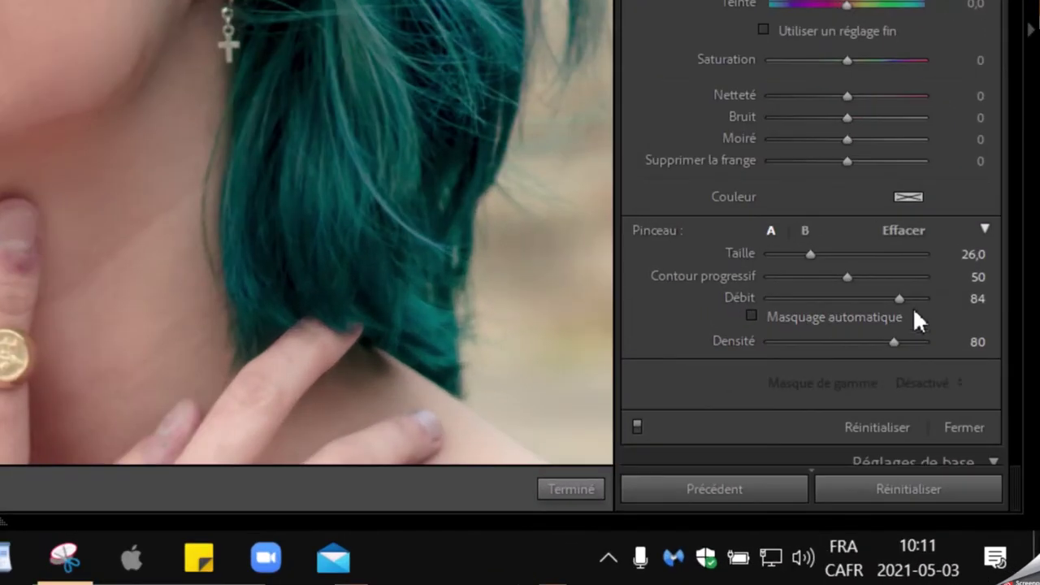
drag(897, 299, 893, 301)
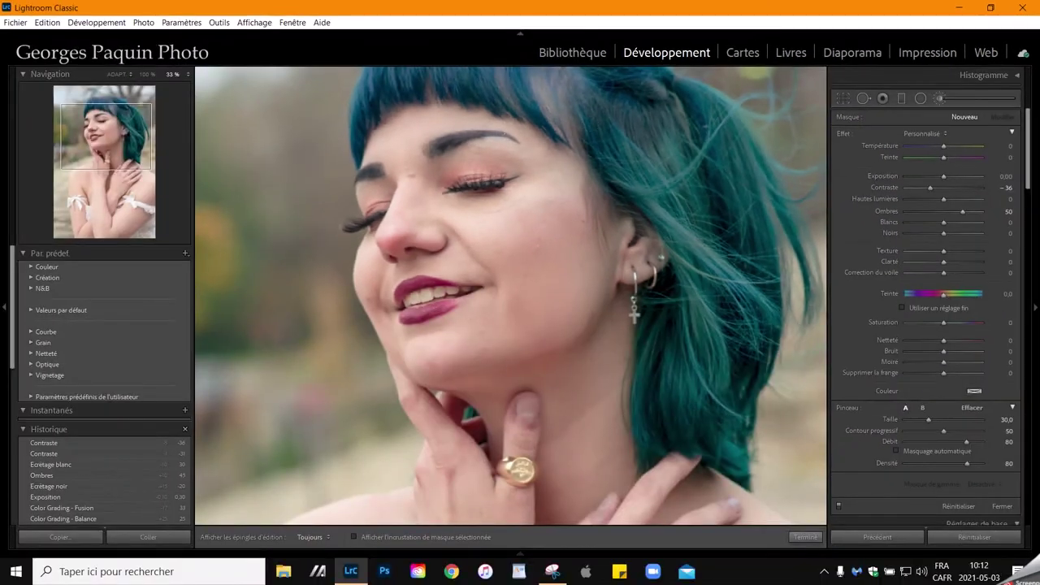
Paint the shadow lift along her neck, raise shadows to 53, and finish the mask
key(h)
key(bracketleft)
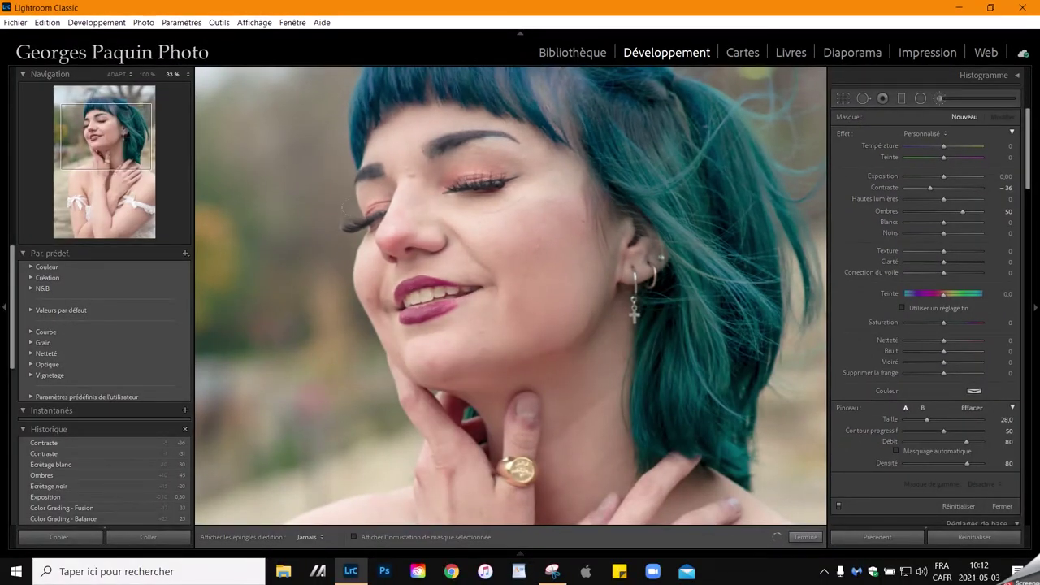
drag(559, 485, 583, 243)
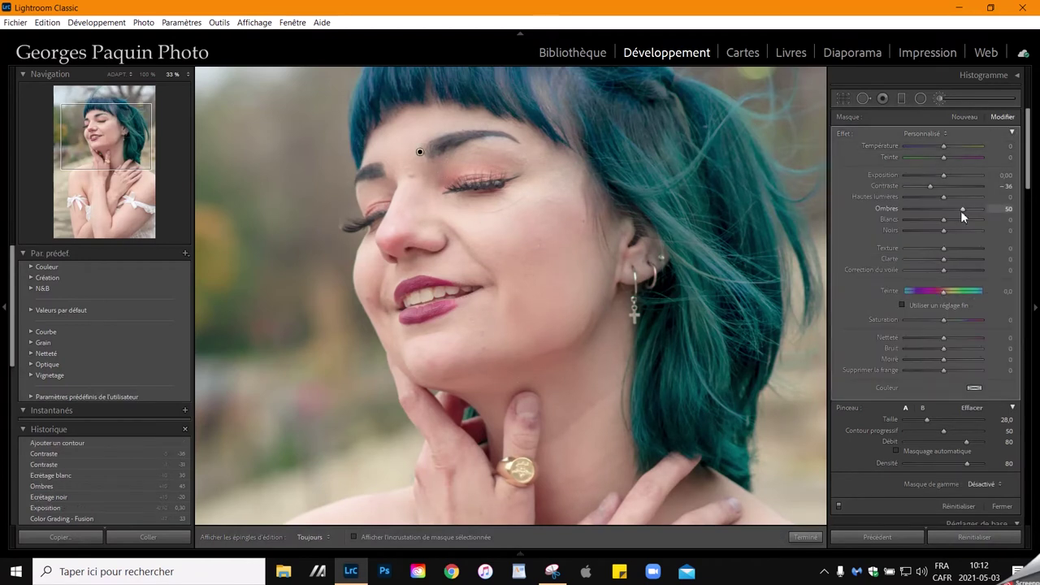
drag(960, 210, 962, 212)
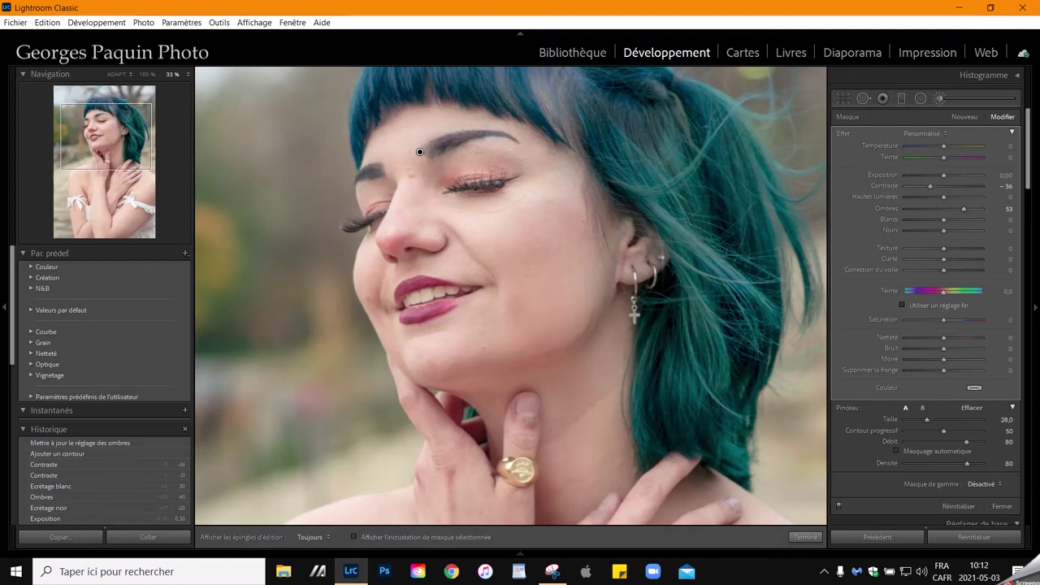
click(810, 542)
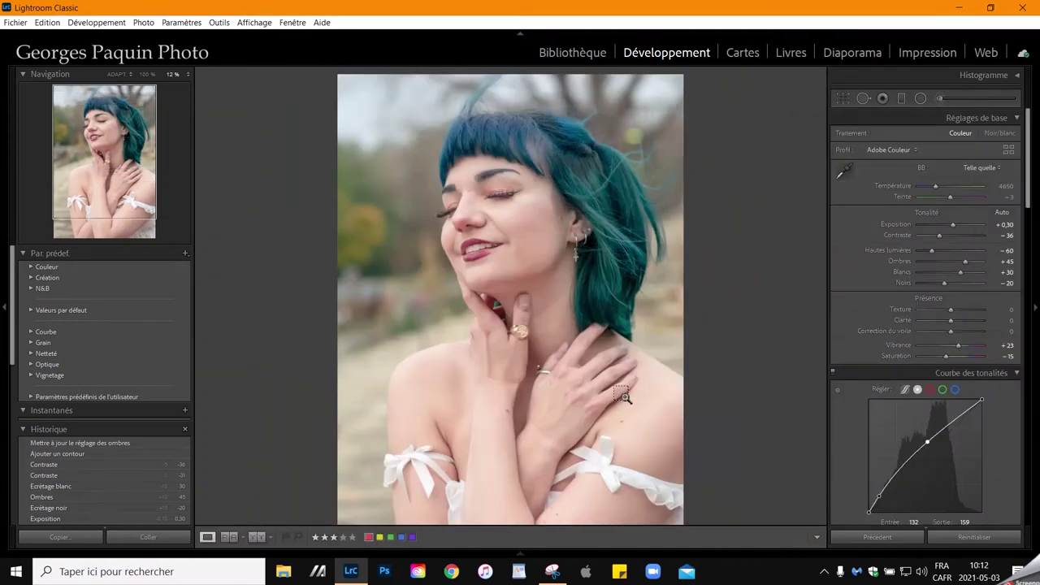
click(623, 397)
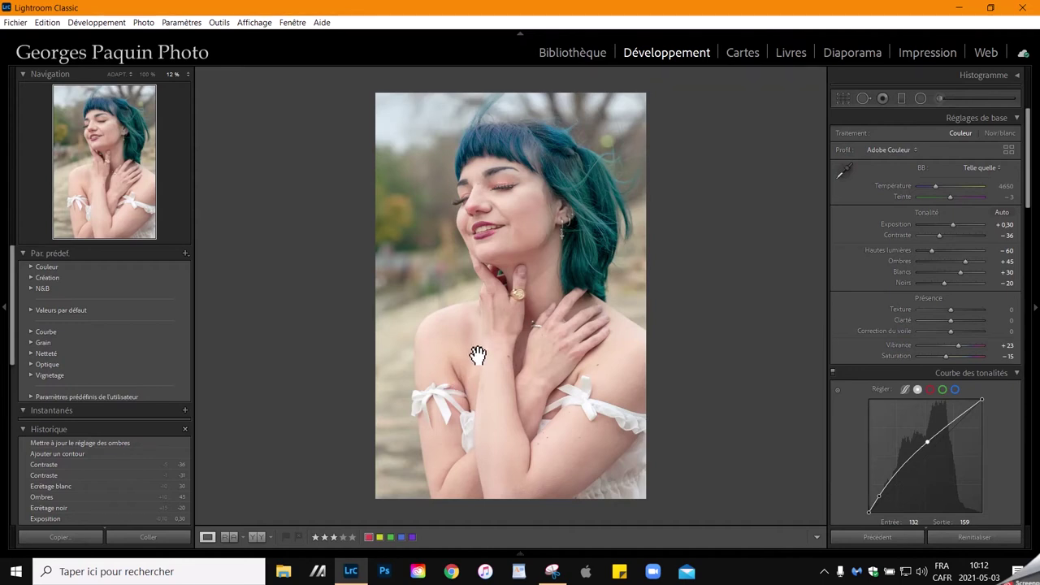
Zoom onto her shoulders and start a Hautes lumières brush at about −49 highlights
click(477, 354)
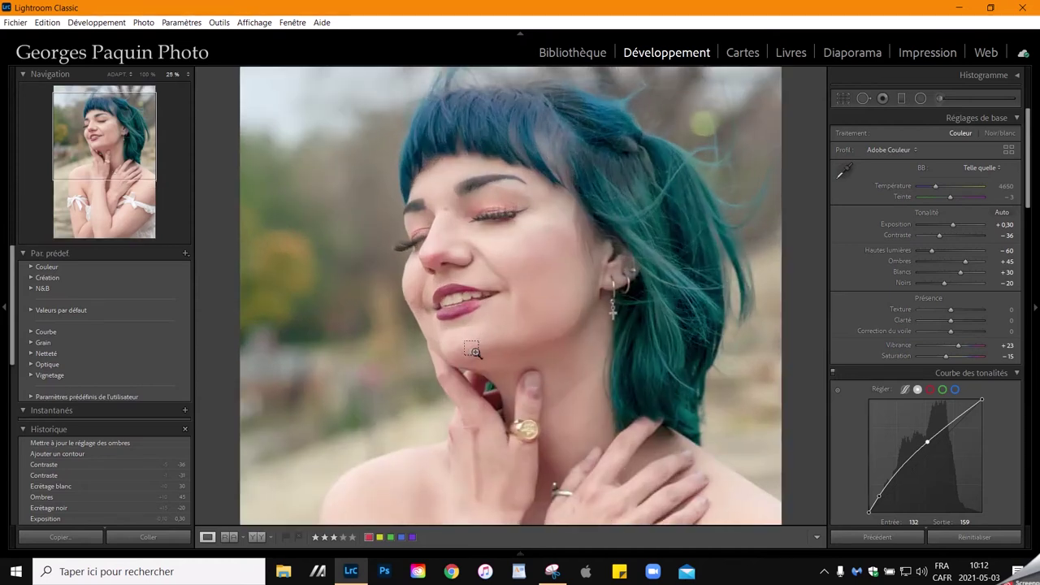
drag(476, 353, 533, 77)
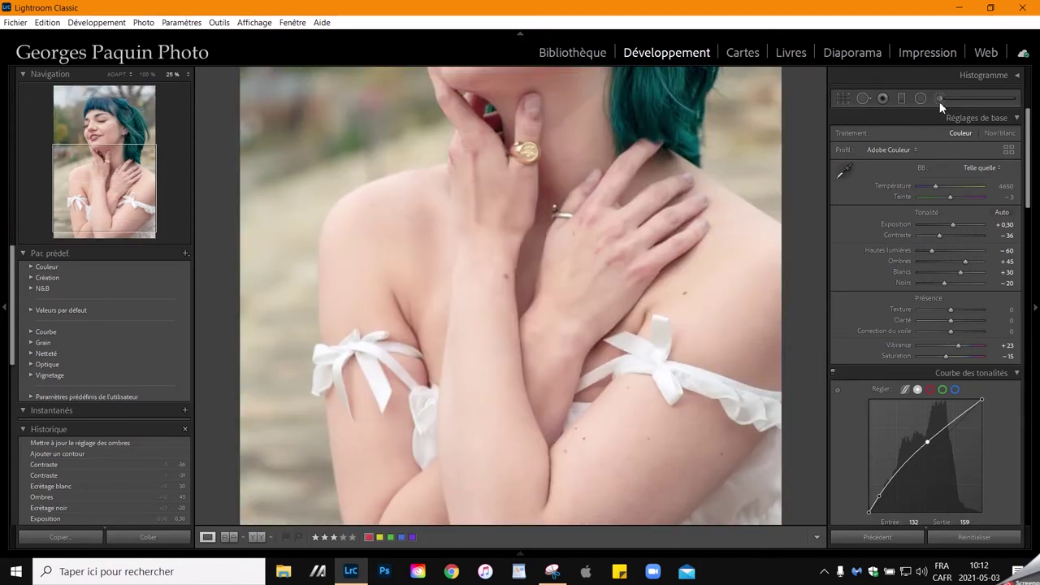
click(939, 98)
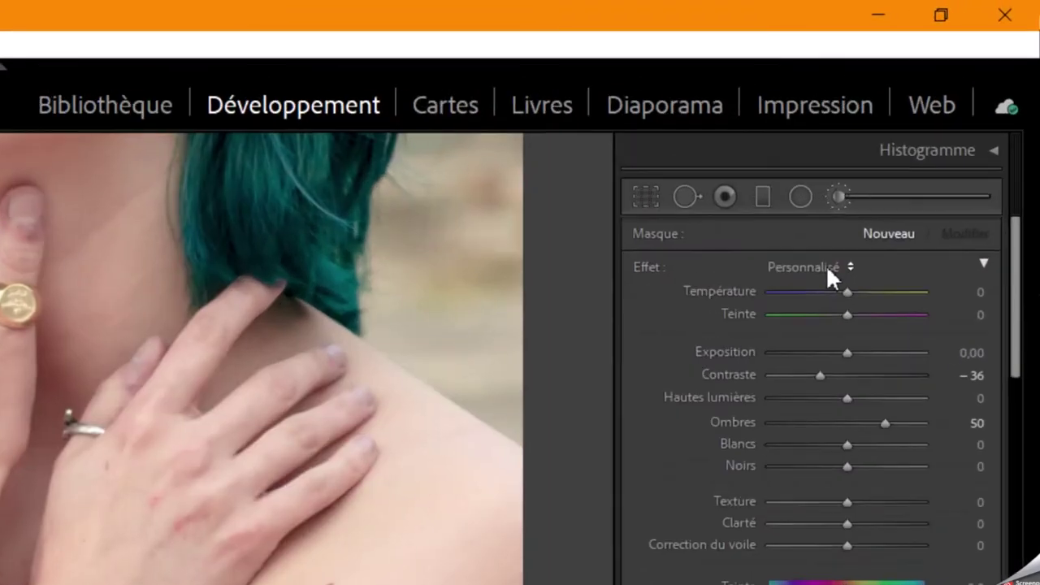
click(934, 136)
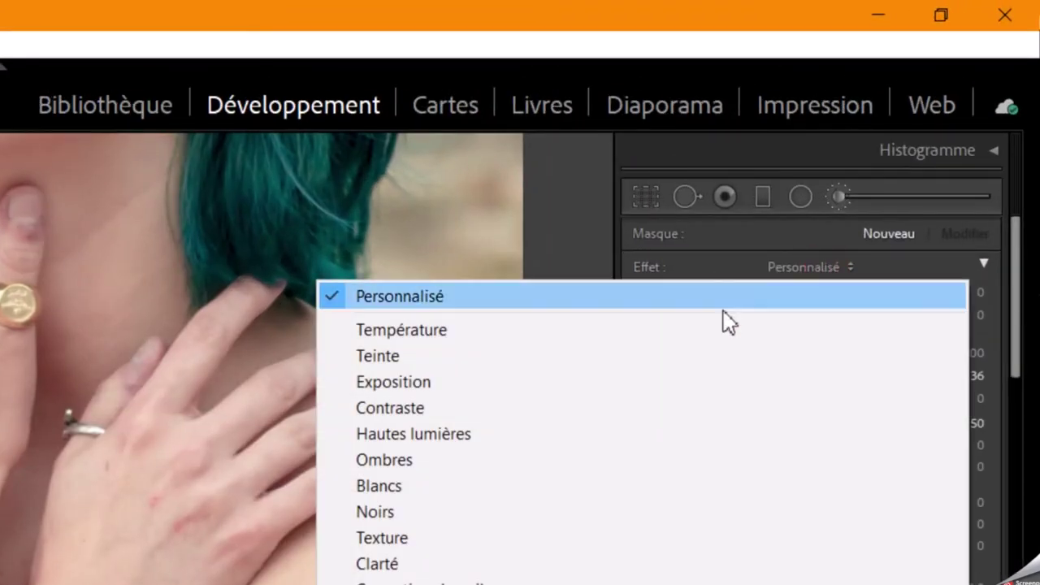
click(452, 438)
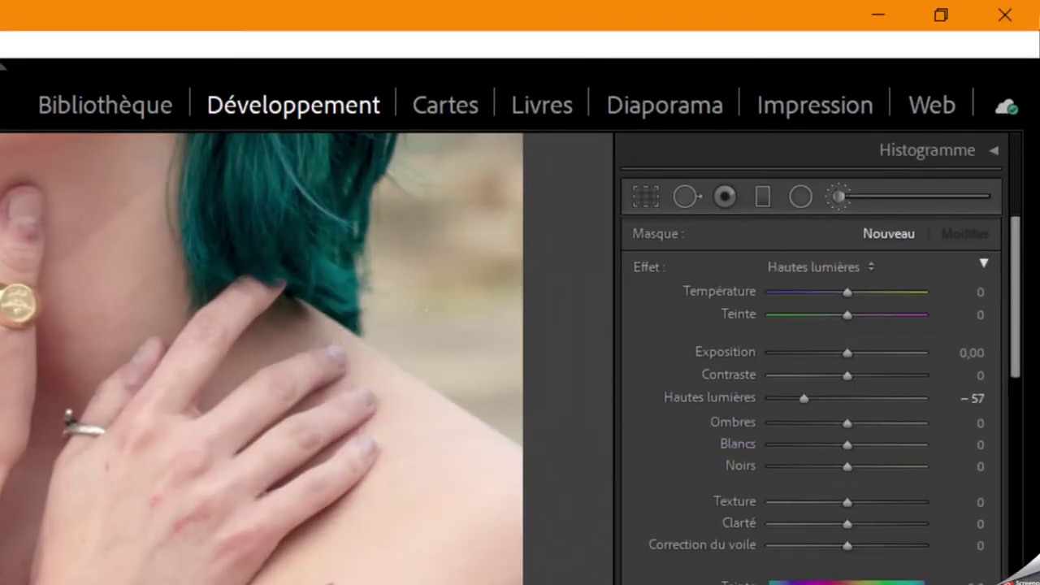
drag(805, 390, 812, 404)
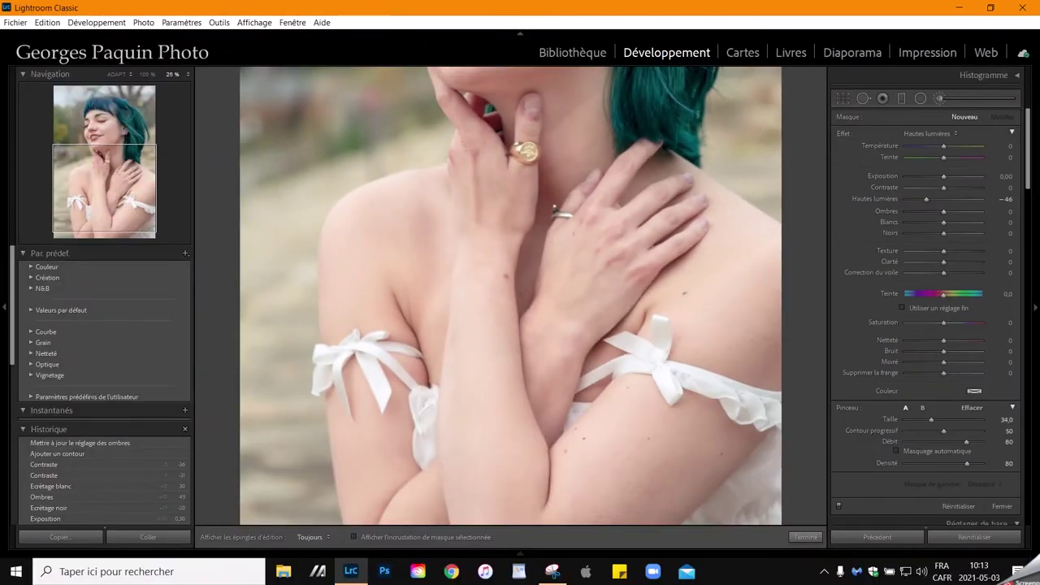
Paint highlight reduction on the shoulders and the reddish arm spot, deepening it to −60
scroll(326, 203, up, 2)
key(h)
click(454, 365)
mouse_move(425, 431)
mouse_down()
mouse_move(429, 262)
mouse_move(443, 420)
mouse_up()
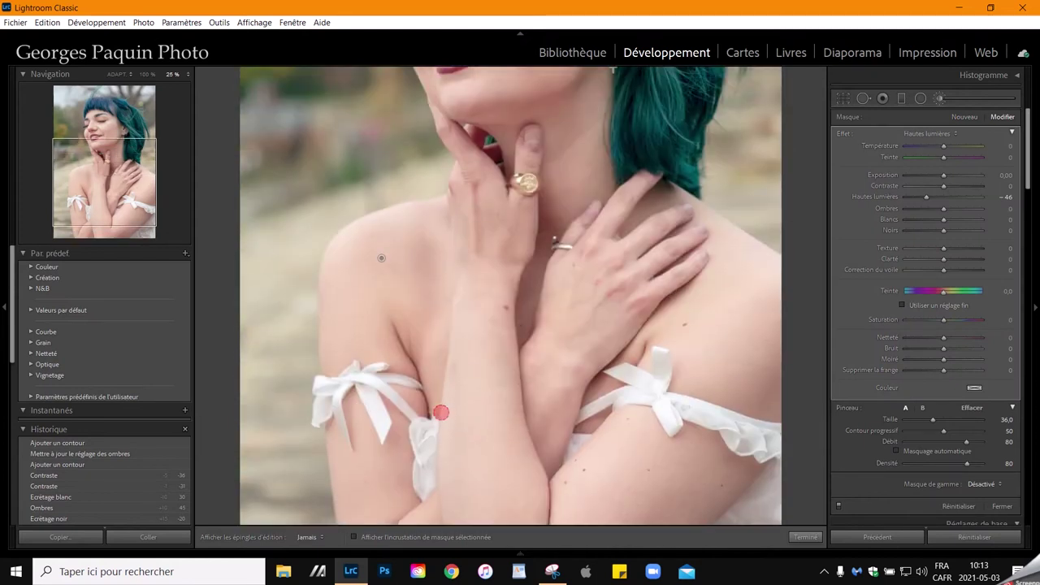
click(441, 411)
click(381, 257)
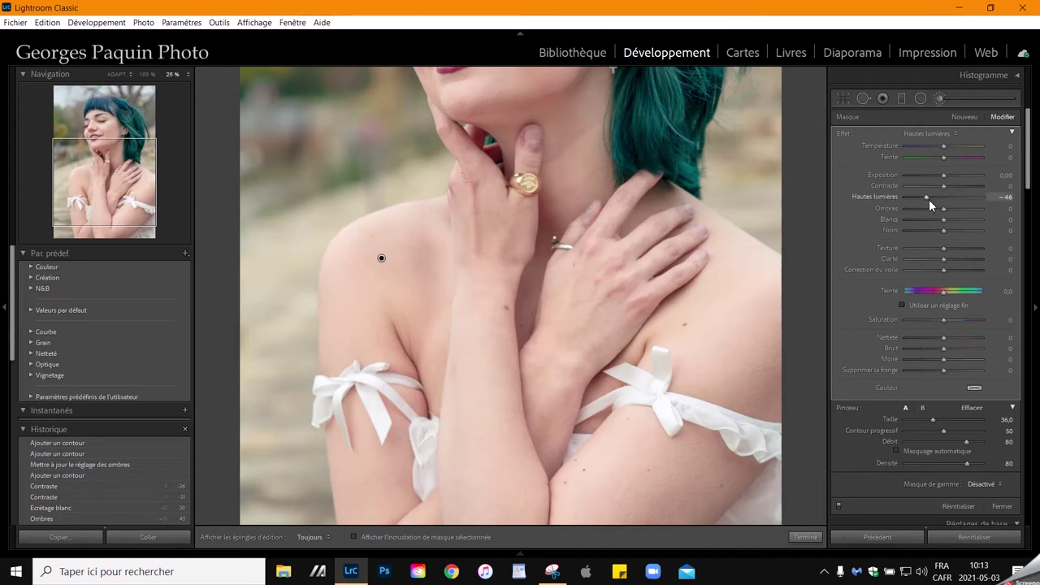
drag(927, 197, 920, 197)
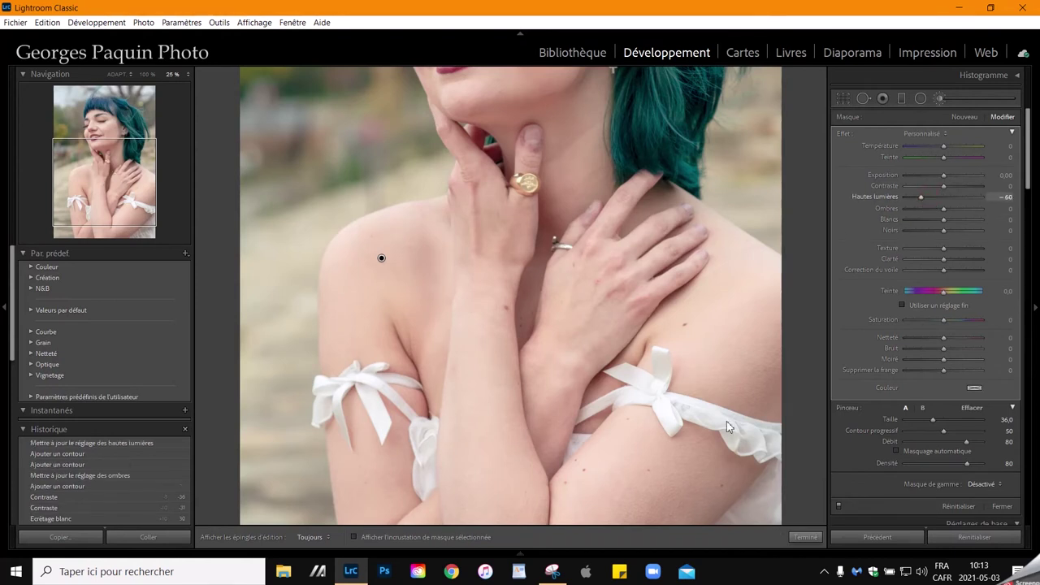
click(410, 421)
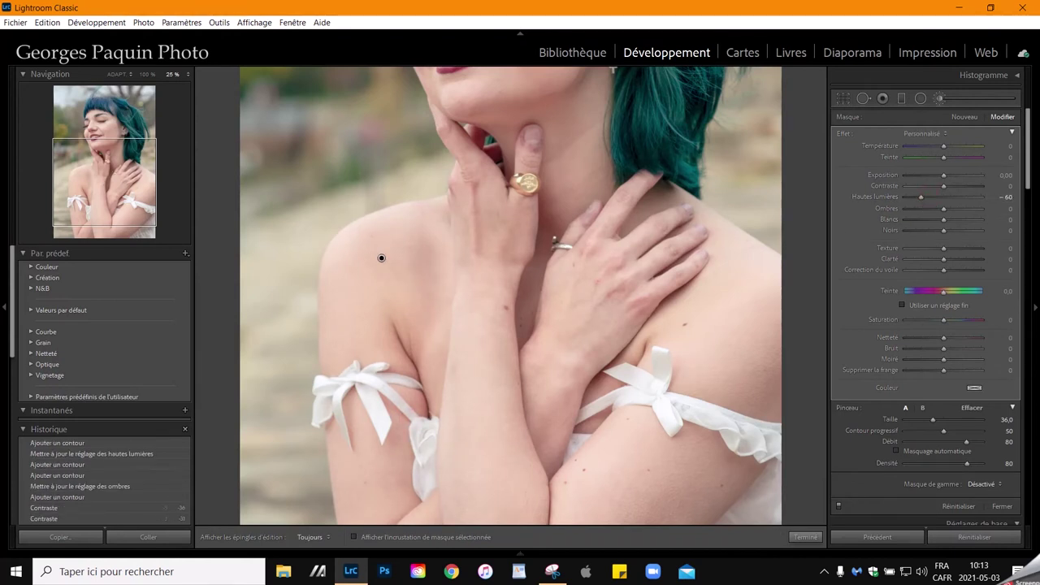
Check the arm result with pins hidden and shown, then finish the brush edits
drag(698, 414, 471, 267)
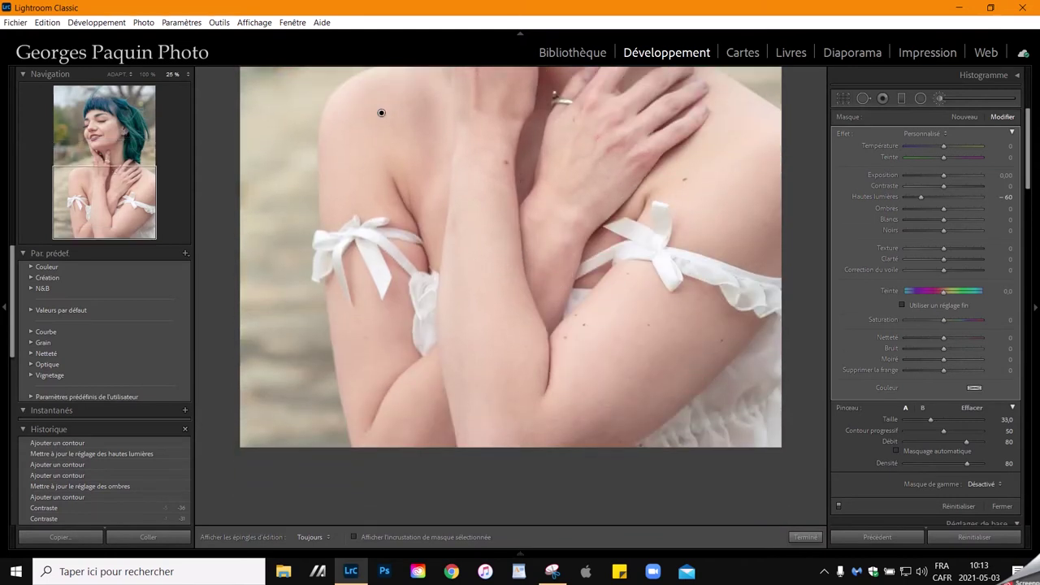
scroll(665, 234, down, 3)
key(h)
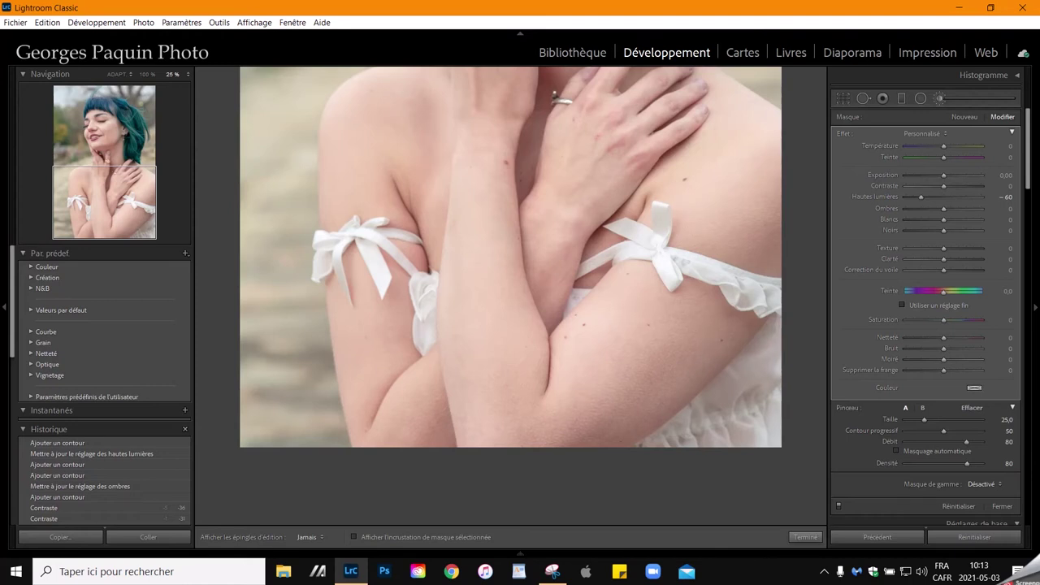
key(h)
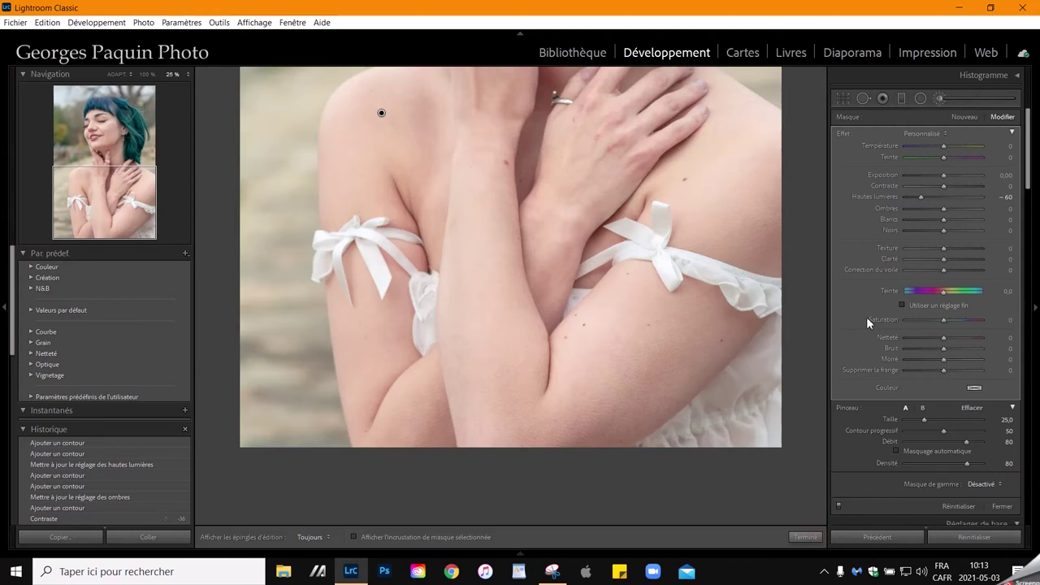
click(805, 537)
Zoom back out to the Fit view of the whole portrait
click(736, 347)
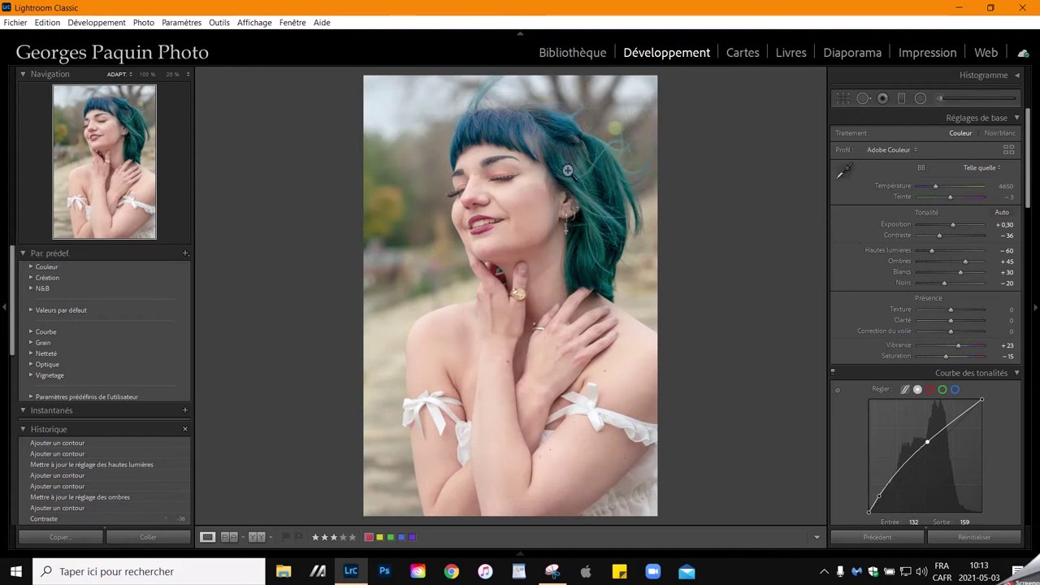
Zoom onto her hair and start a Saturation brush at +44
click(597, 166)
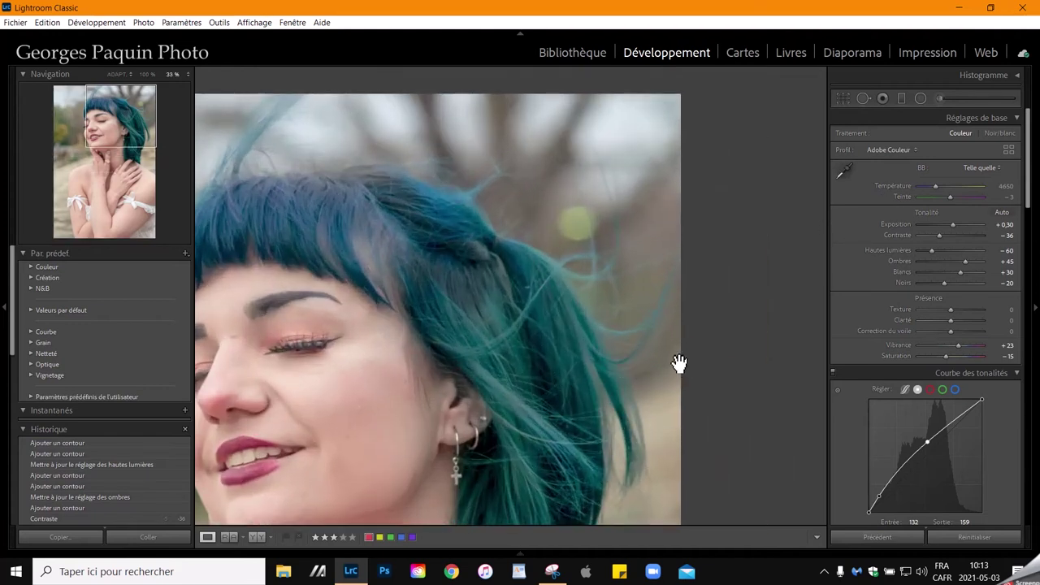
drag(550, 359, 647, 320)
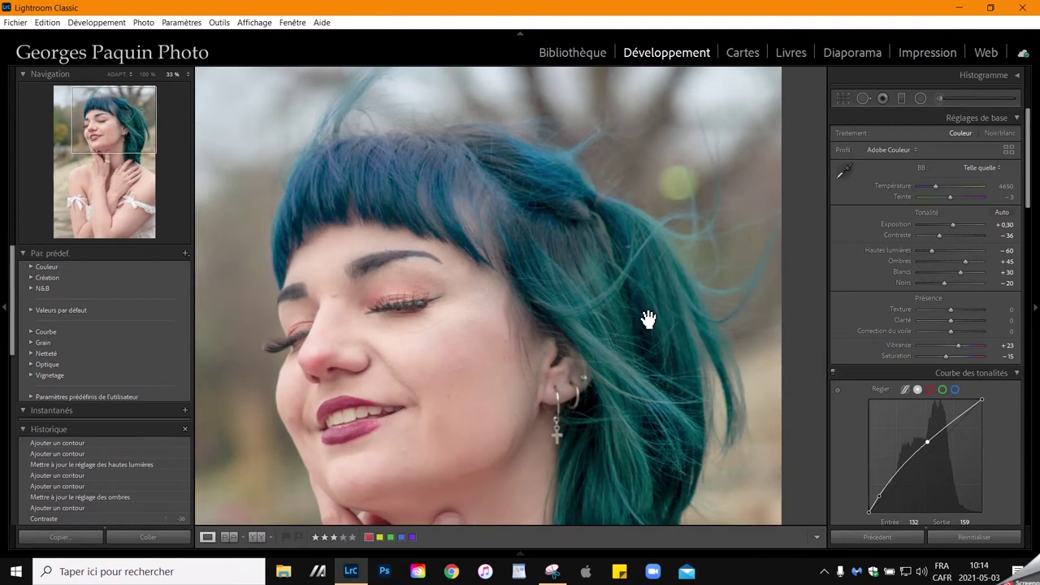
click(939, 99)
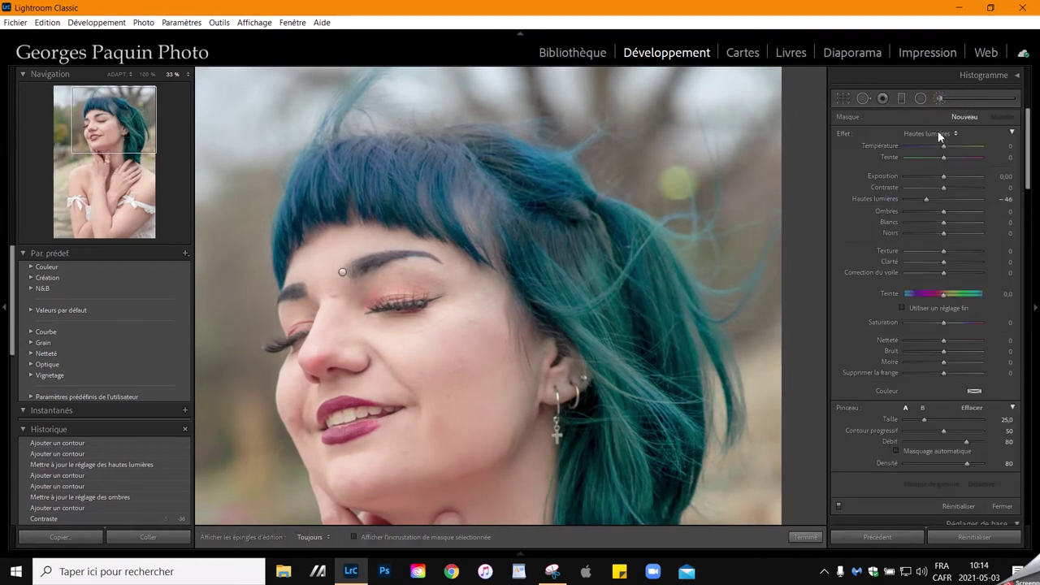
click(939, 135)
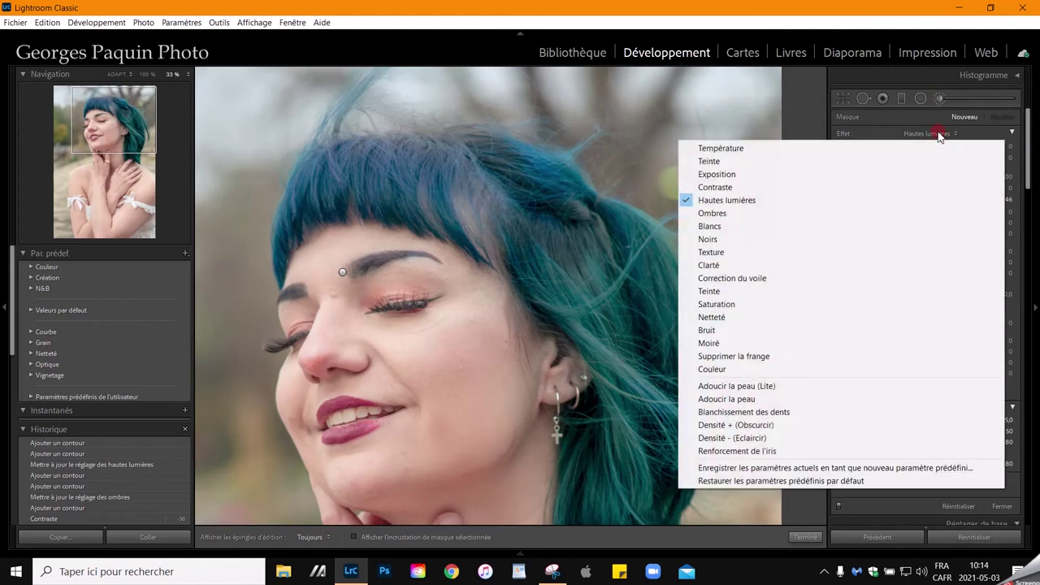
click(737, 307)
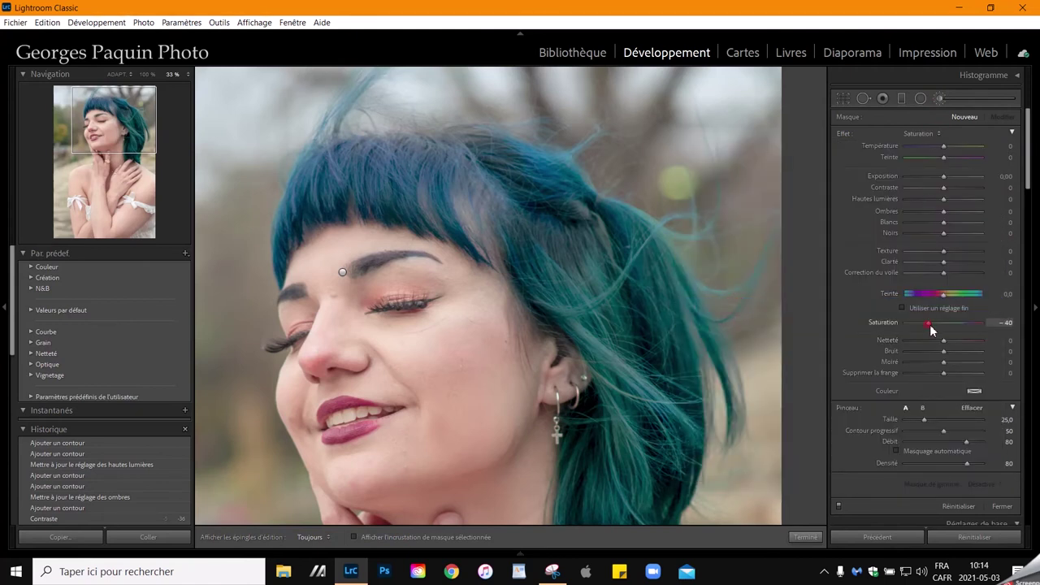
drag(930, 326, 962, 325)
Paint the smaller saturation brush over her teal hair and set the mask saturation to 51
key(bracketleft)
key(bracketleft)
key(bracketleft)
key(h)
drag(345, 174, 410, 174)
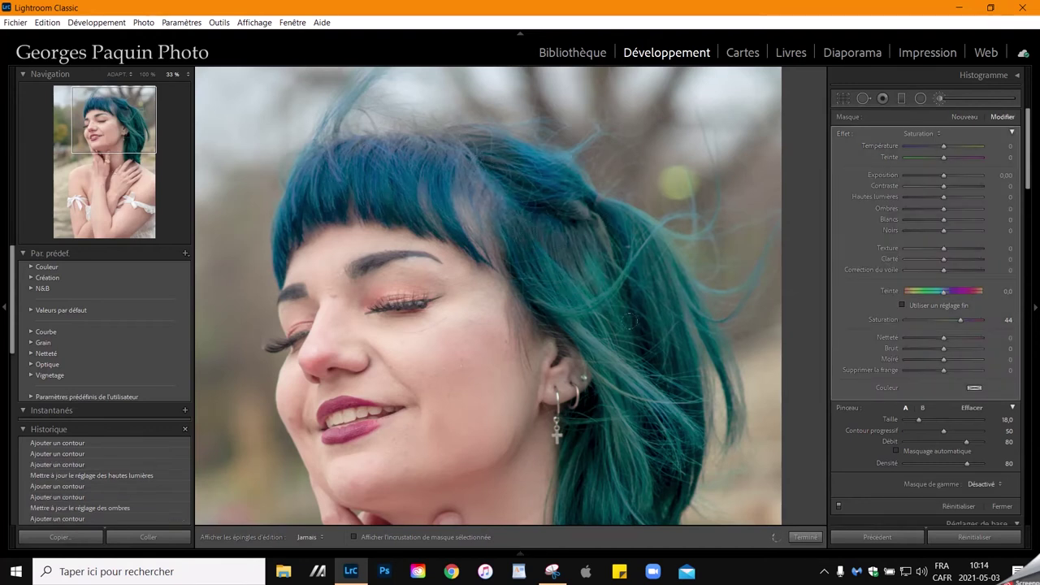
key(h)
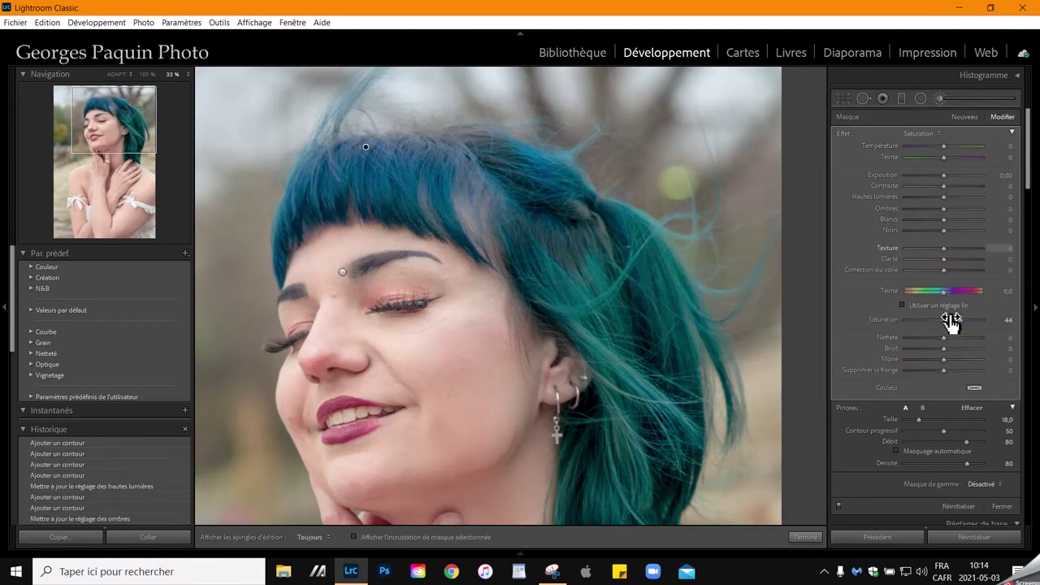
drag(962, 321, 965, 321)
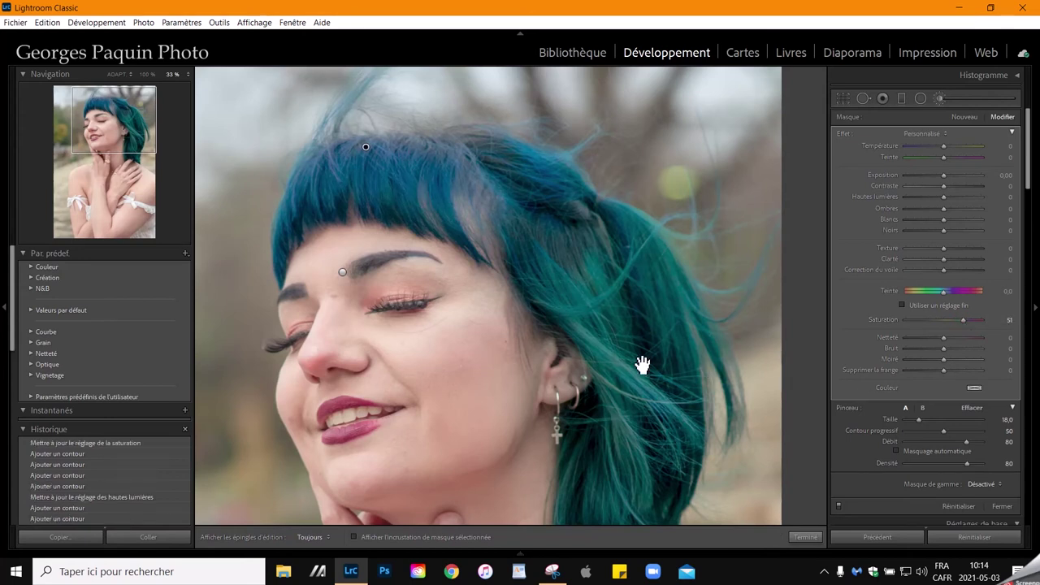
drag(641, 364, 622, 218)
key(h)
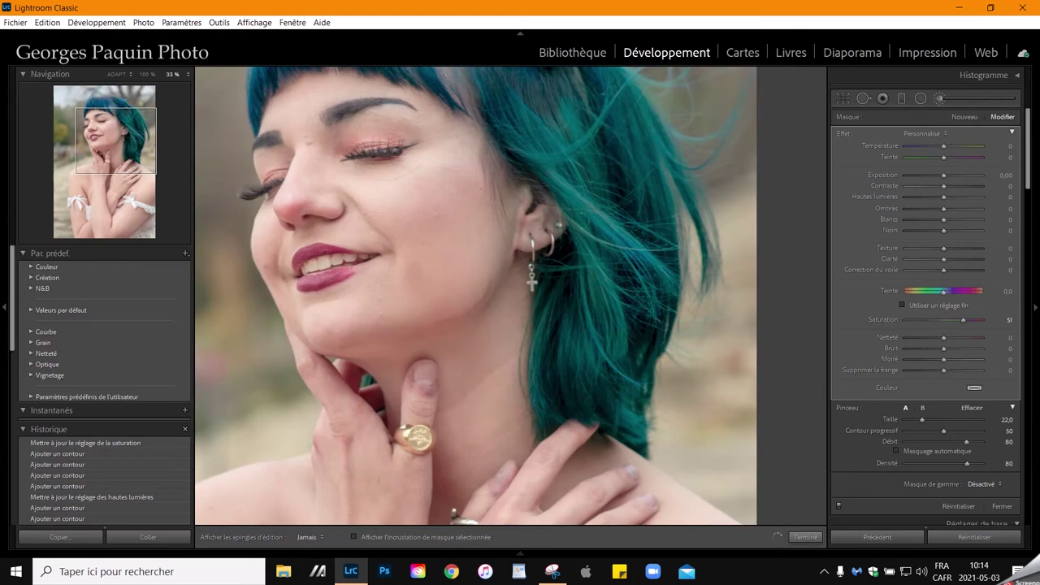
Give the hair mask exposure 0.30, clarity 30 and whites 34
key(h)
drag(631, 225, 641, 329)
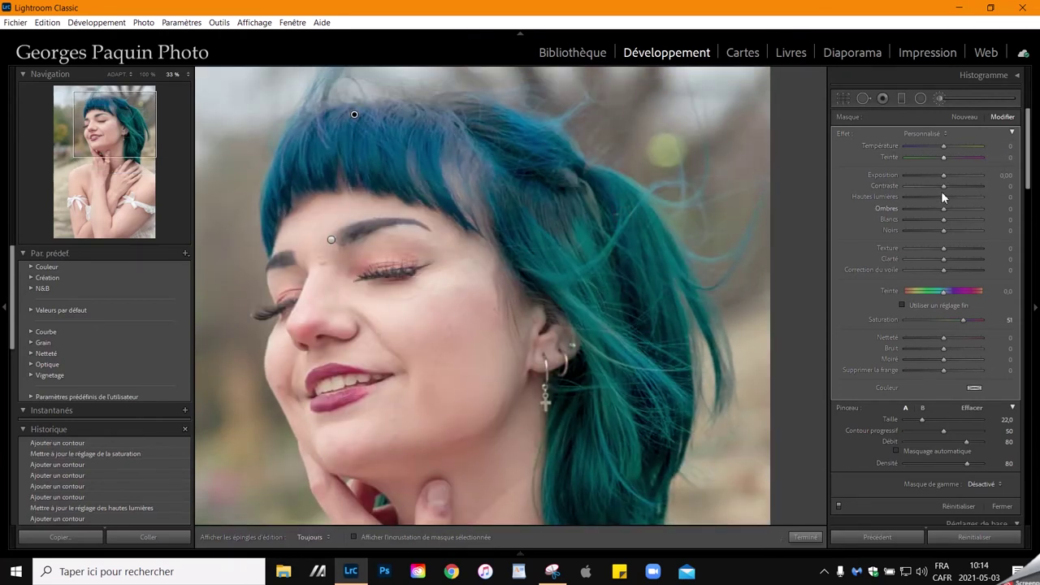
drag(942, 175, 945, 176)
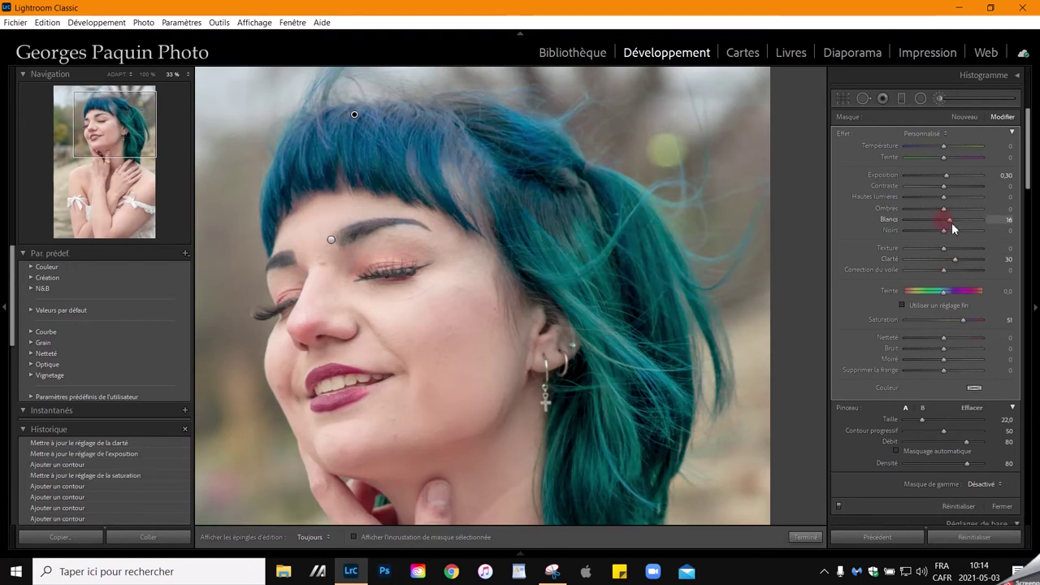
drag(951, 223, 937, 233)
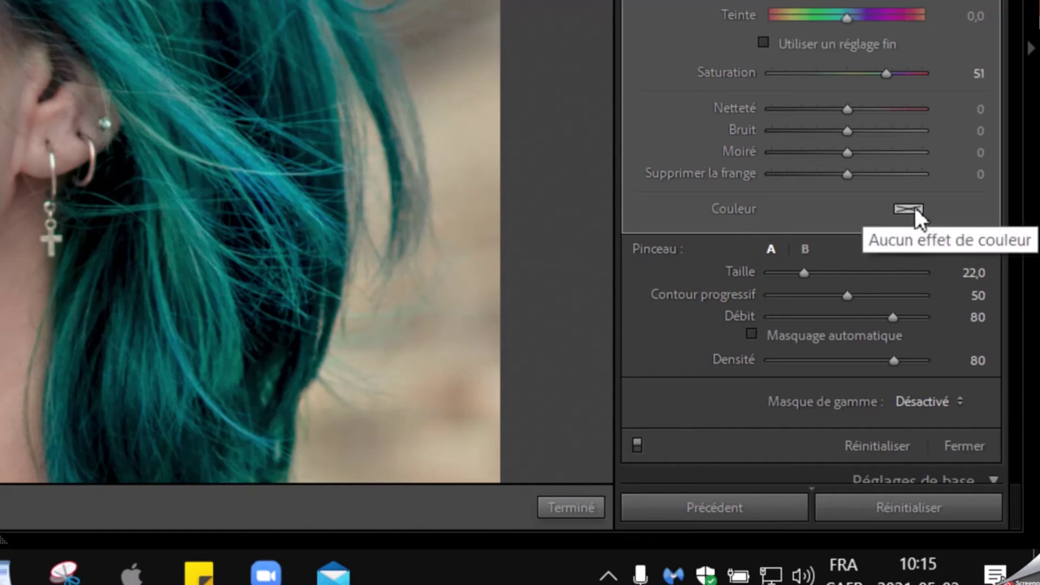
Tint the hair mask blue at hue 216, saturation 60%, then exit the brush
click(908, 209)
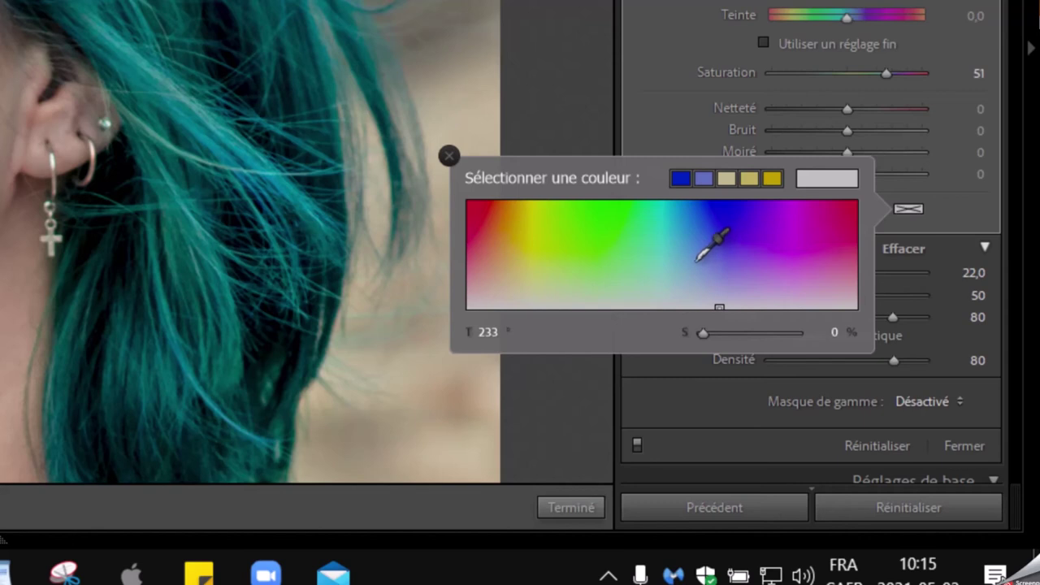
drag(697, 258, 592, 178)
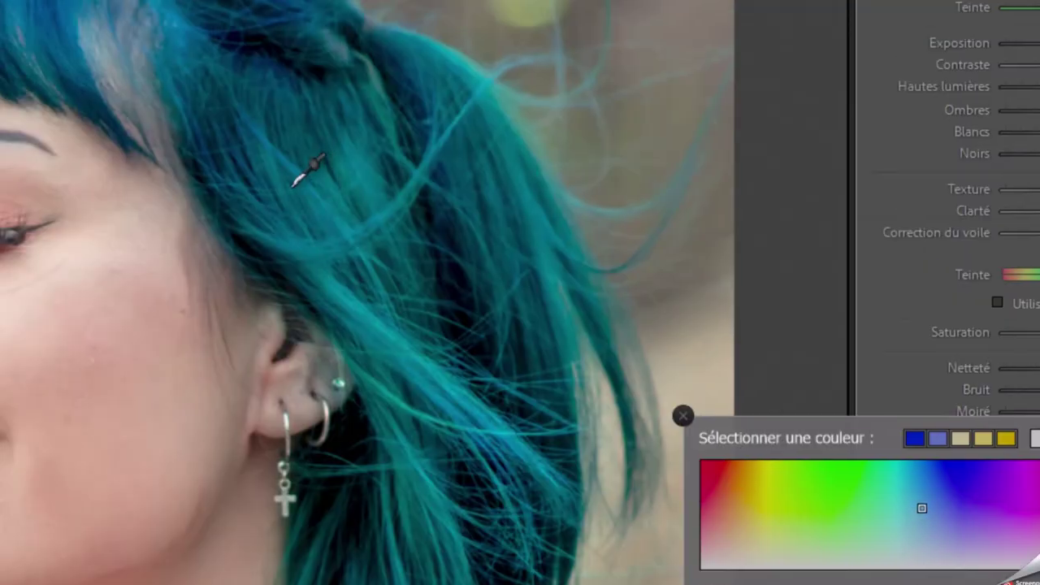
mouse_move(302, 189)
mouse_down()
mouse_move(305, 208)
mouse_move(236, 108)
mouse_up()
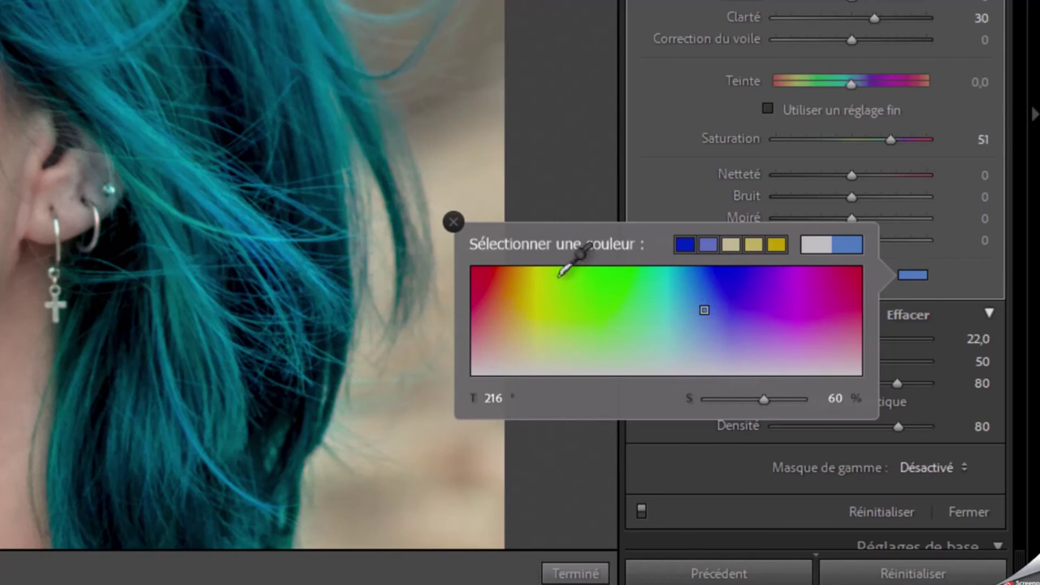
click(664, 186)
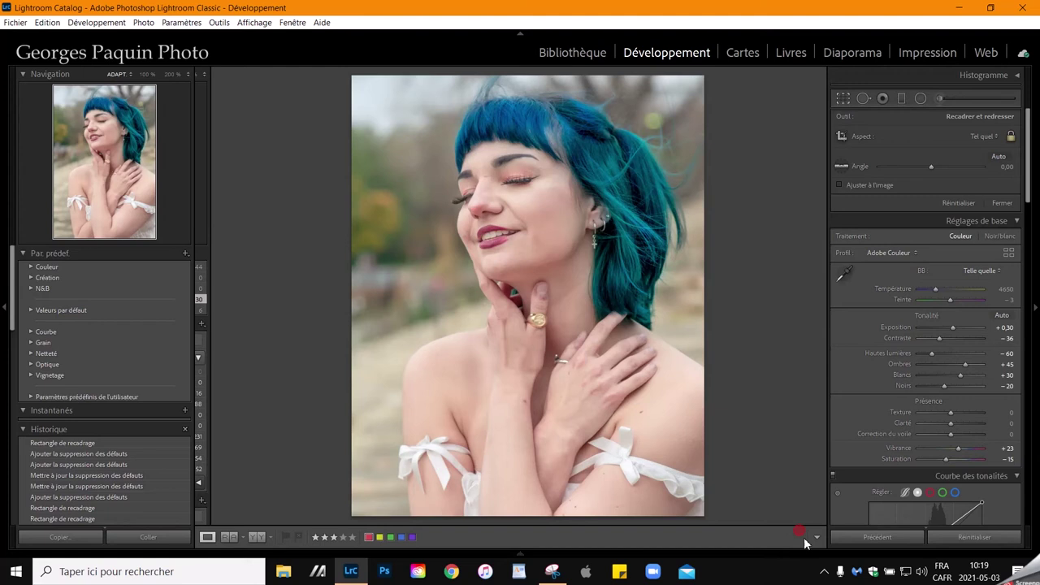
key(k)
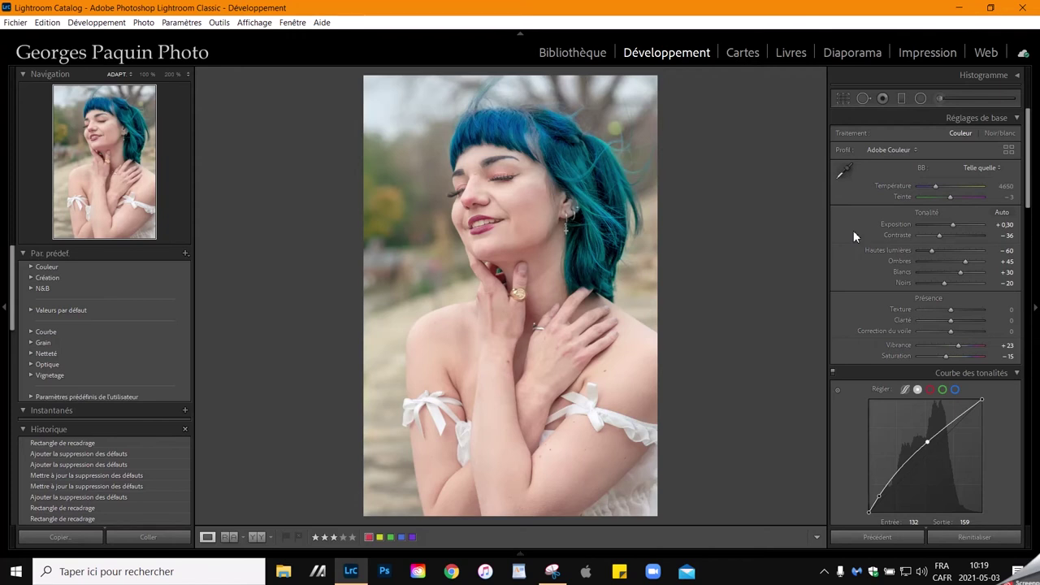
Crop to 4 x 5 / 8 x 10 with her face placed high in the frame
click(842, 96)
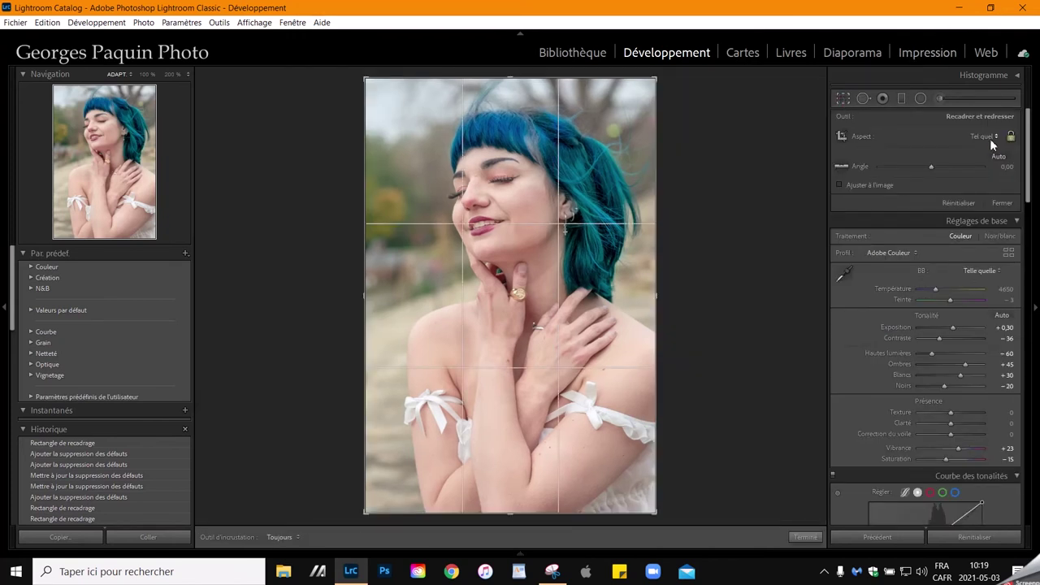
click(990, 138)
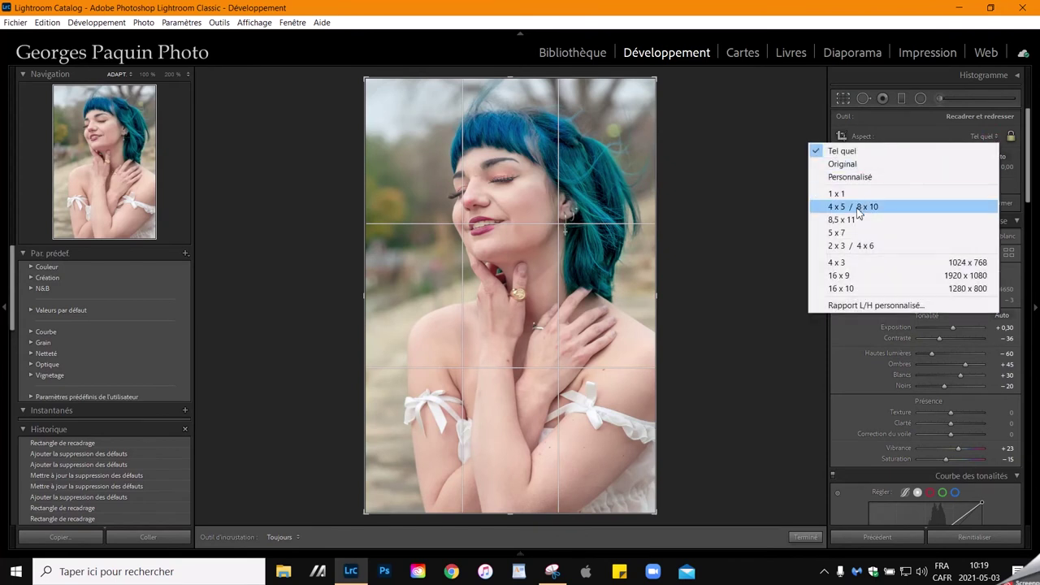
click(859, 208)
drag(513, 309, 507, 332)
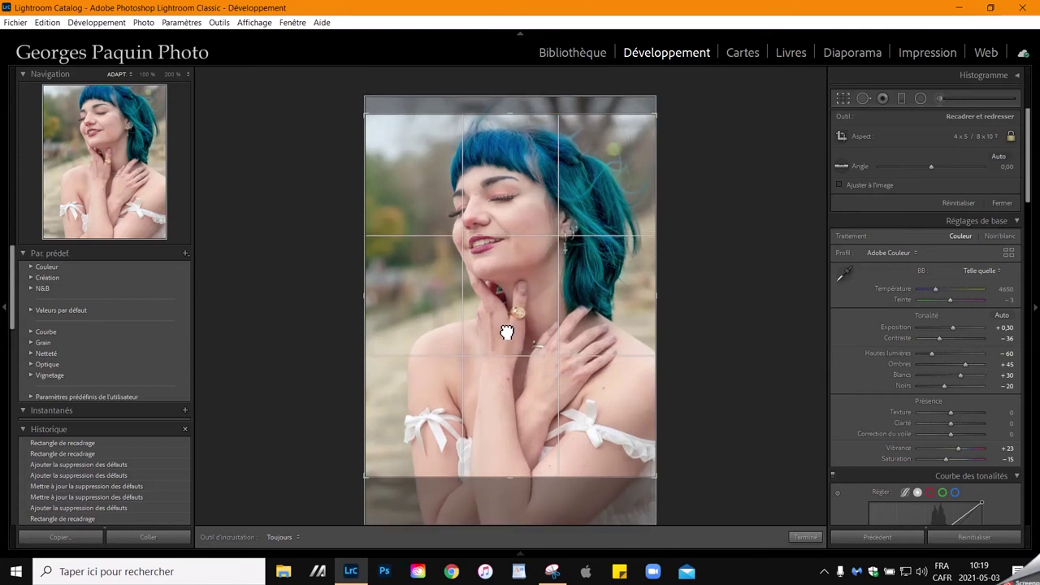
click(804, 537)
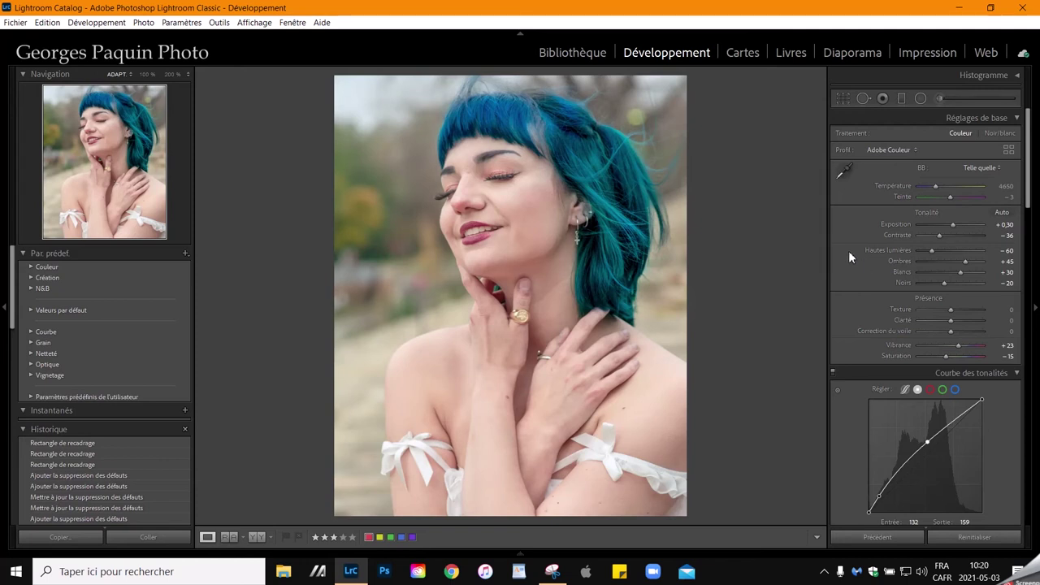
Lower global Clarté to −15 while checking her skin at 66% zoom
click(506, 215)
key(ctrl+minus)
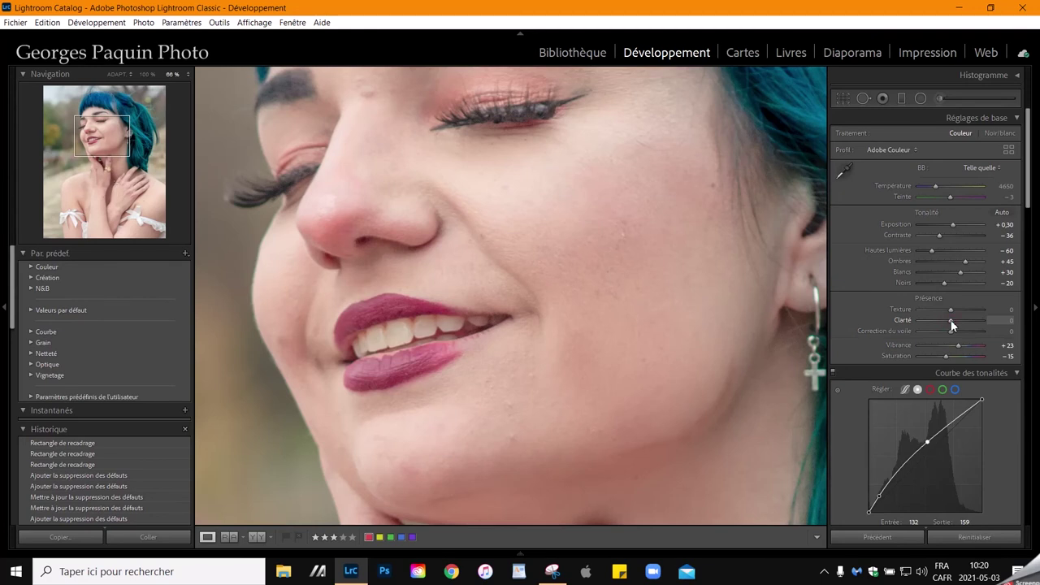
key(Down)
drag(603, 220, 599, 281)
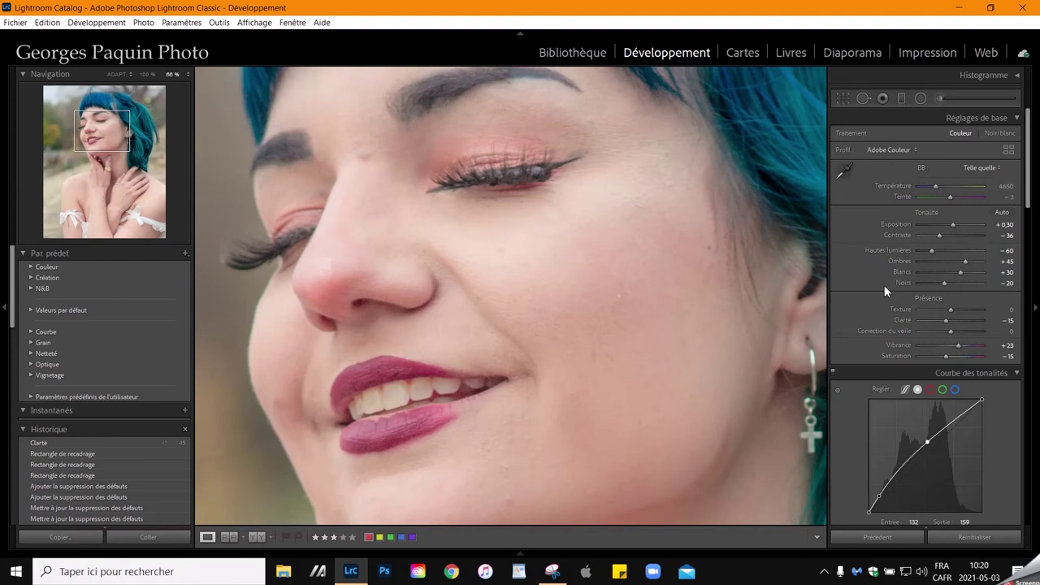
scroll(890, 291, down, 5)
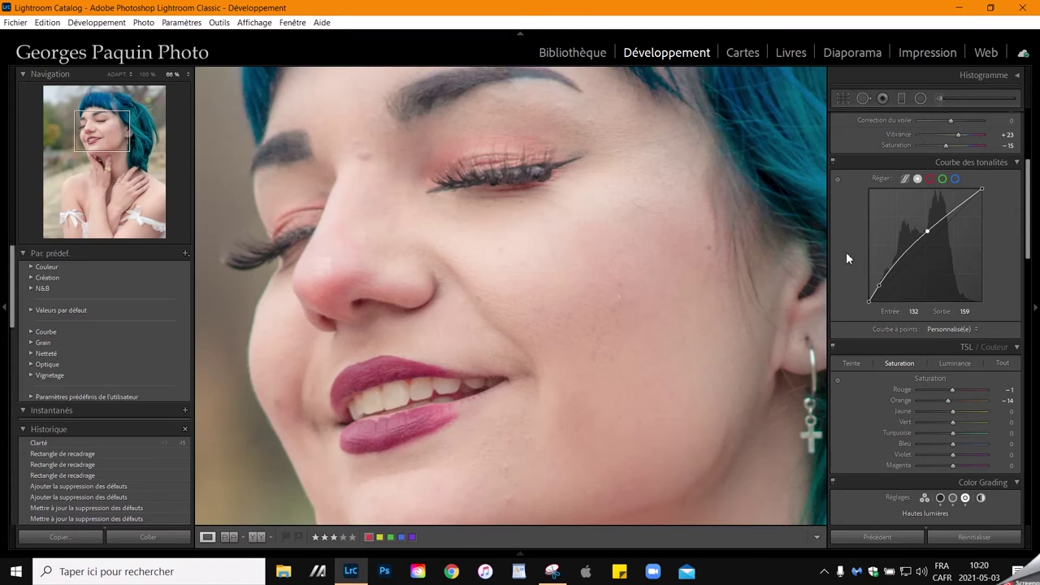
Fit the photo in view and bring up the Effects panel's post-crop vignette controls
scroll(845, 257, down, 5)
scroll(846, 257, down, 2)
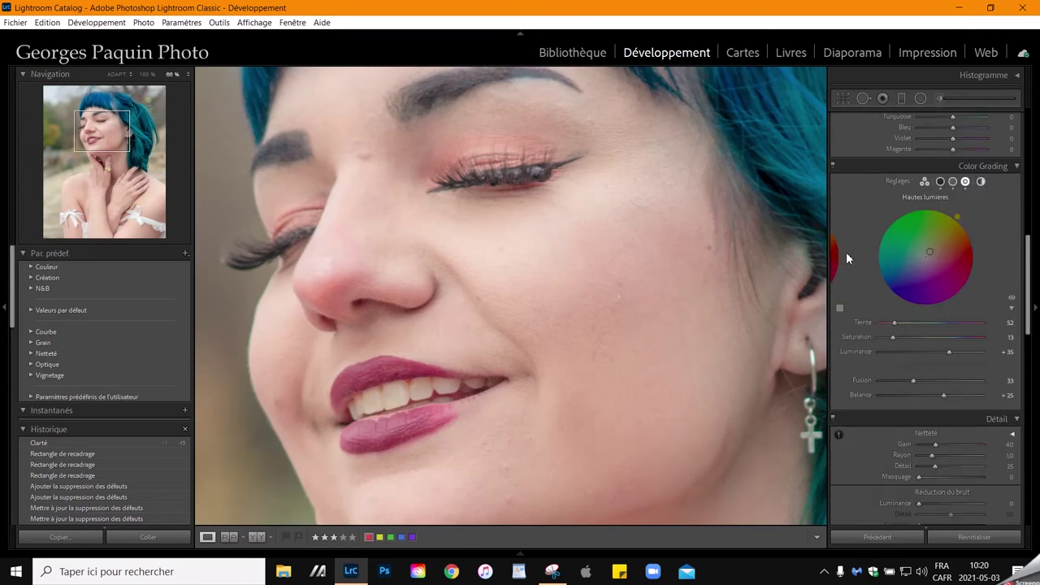
key(z)
scroll(846, 256, down, 3)
scroll(845, 256, down, 2)
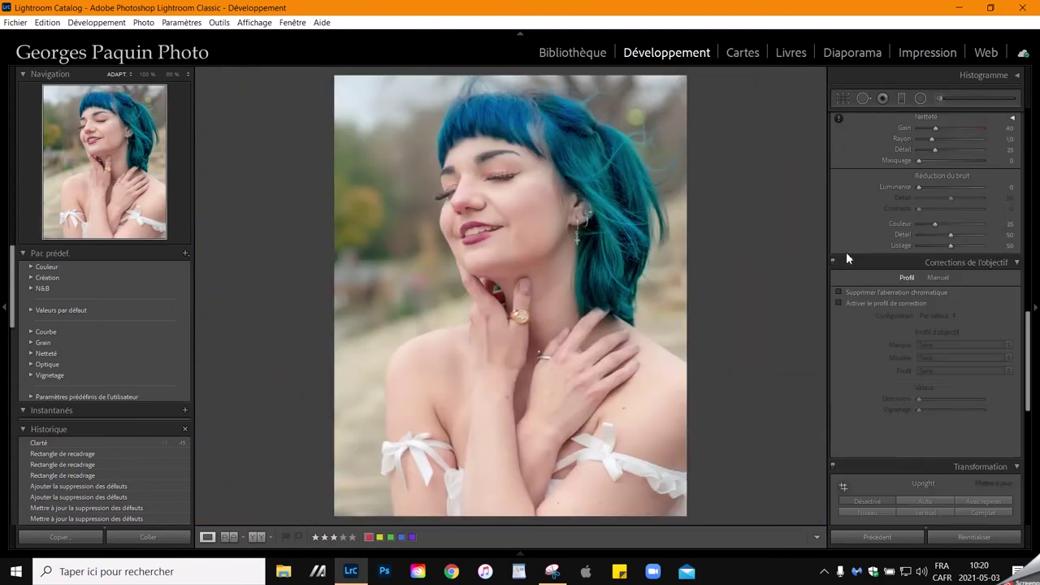
scroll(846, 256, down, 3)
scroll(846, 257, up, 2)
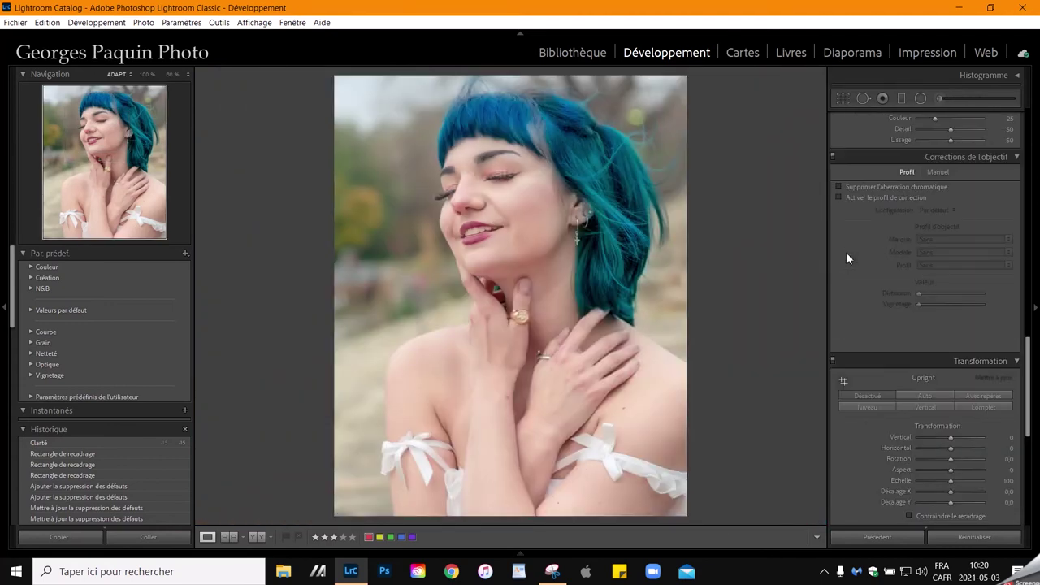
scroll(845, 258, down, 5)
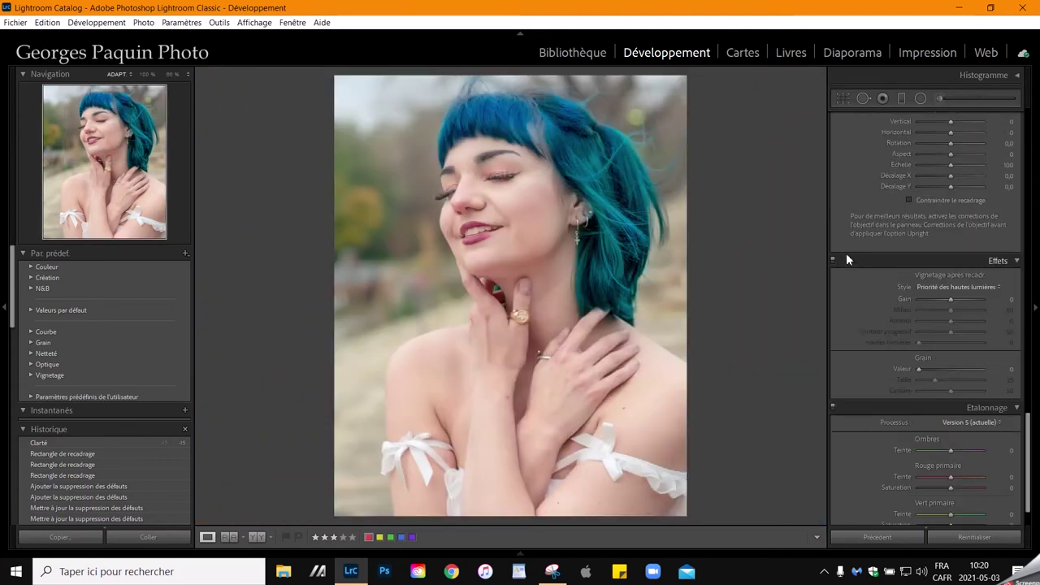
click(951, 300)
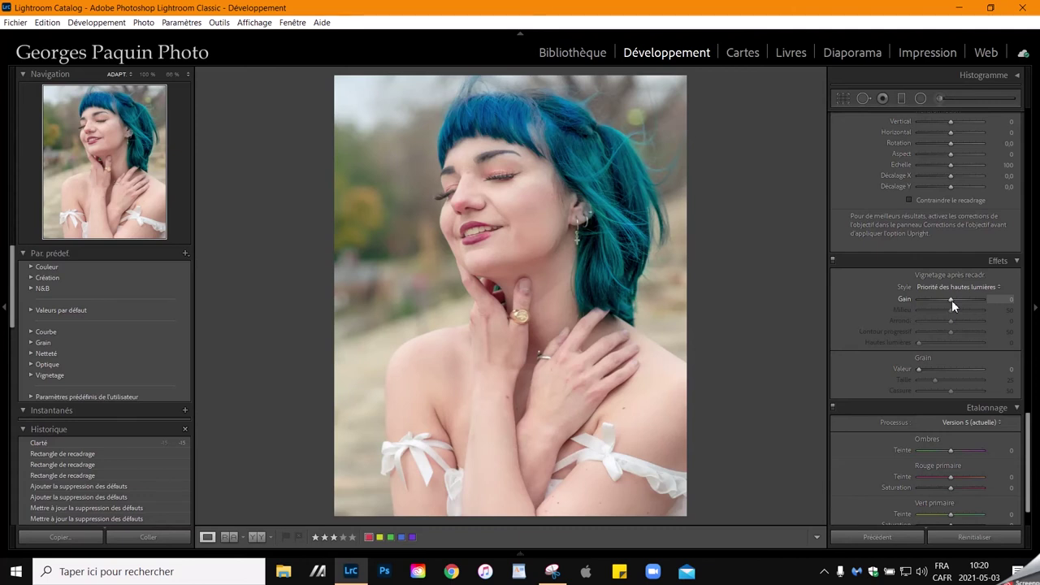
scroll(951, 300, up, 8)
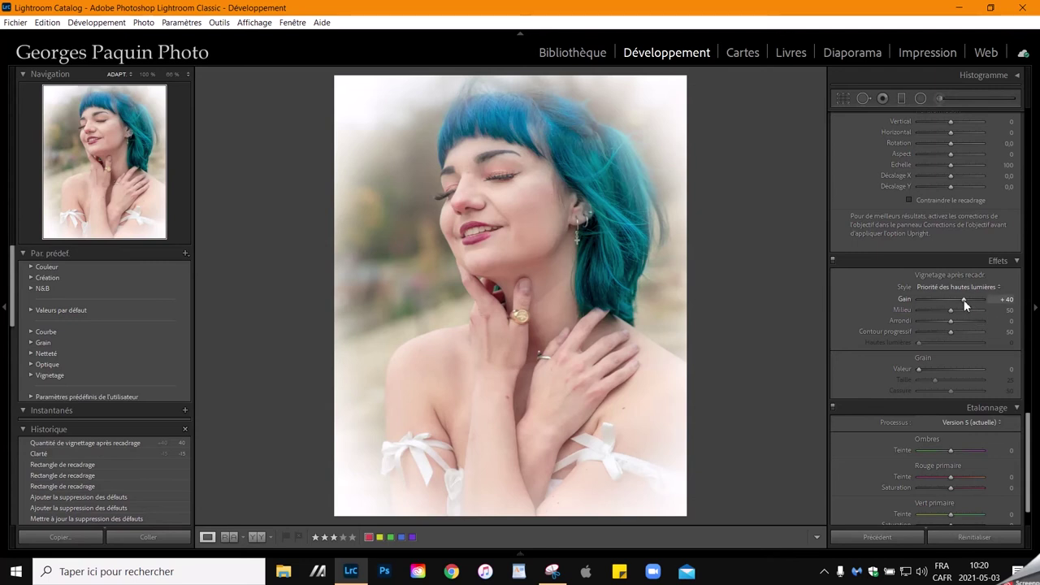
Shape the white vignette: amount +19, roundness −40, midpoint 70, feather 85
drag(965, 303, 973, 303)
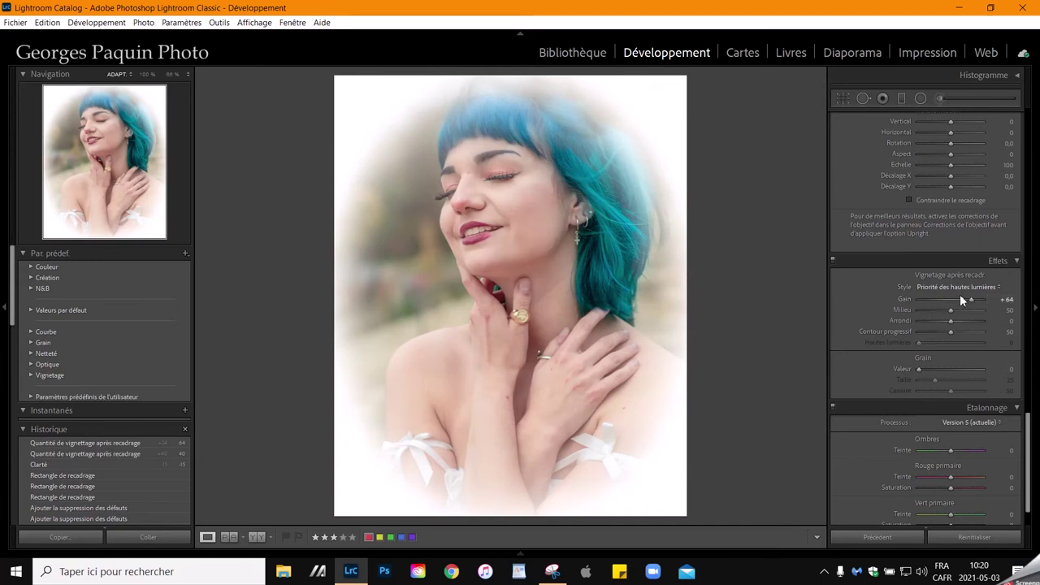
drag(955, 322, 951, 322)
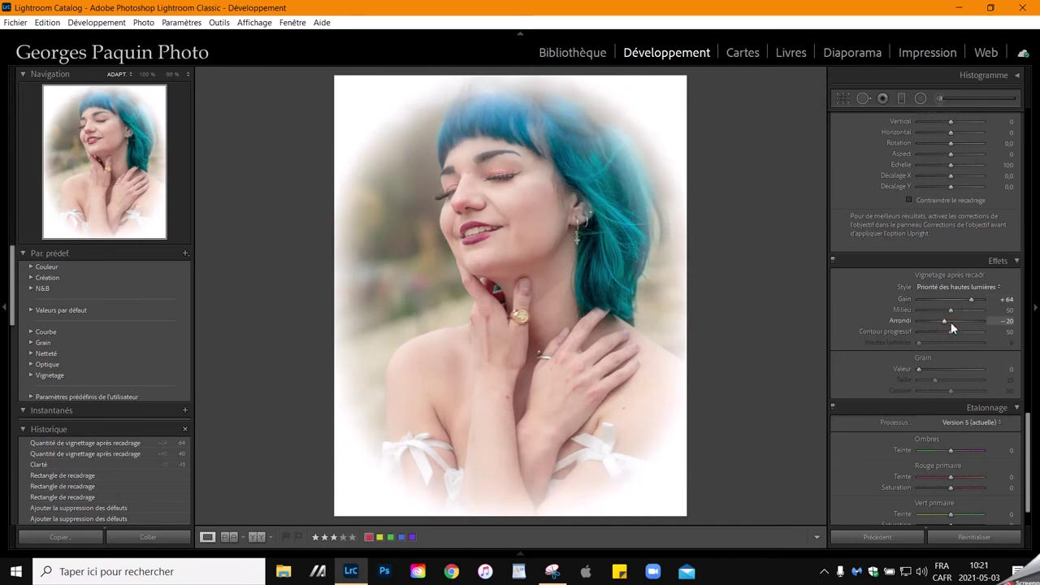
key(Down)
key(Down)
key(Down)
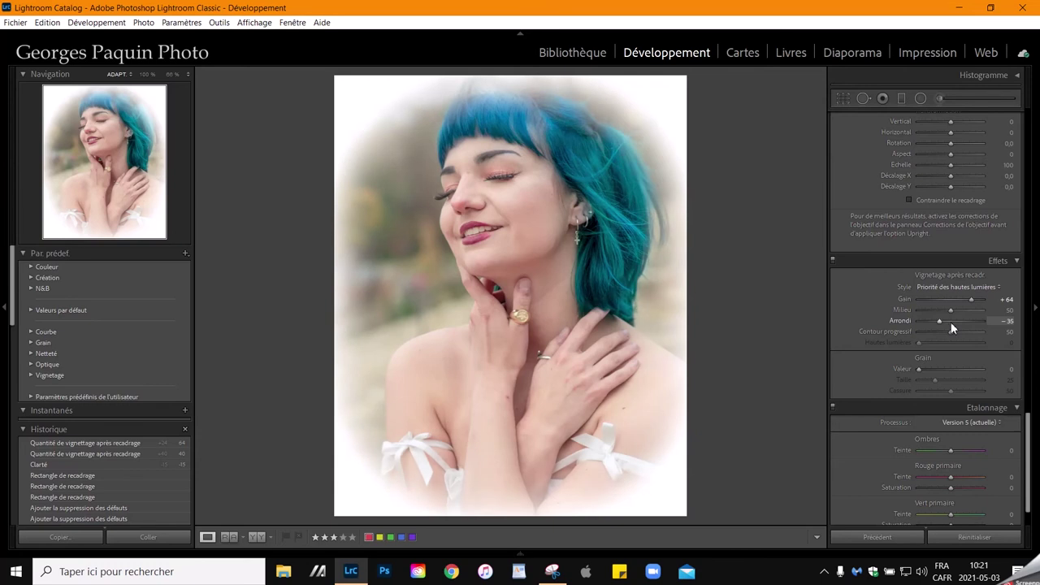
key(Down)
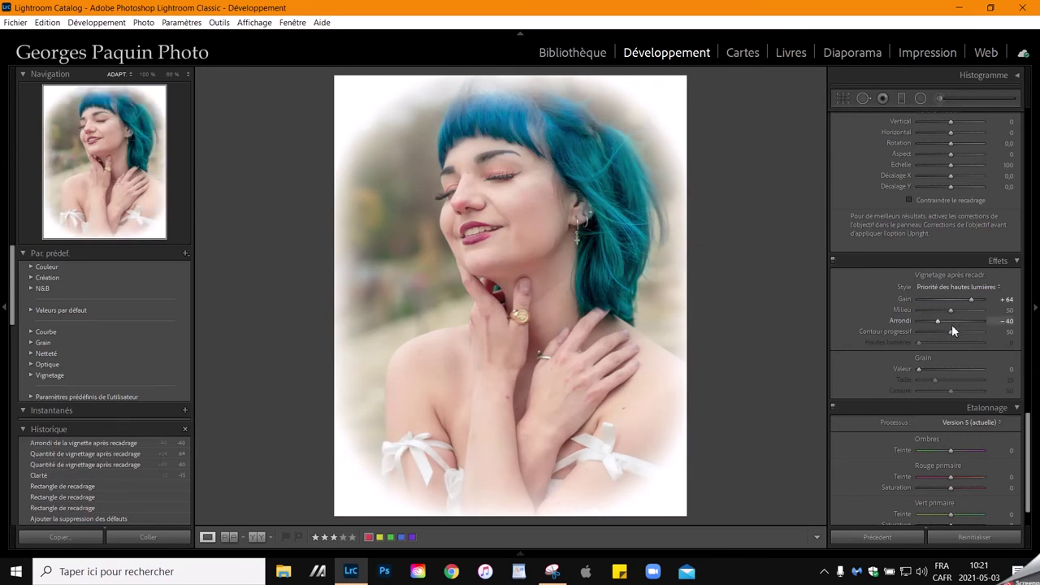
key(Up)
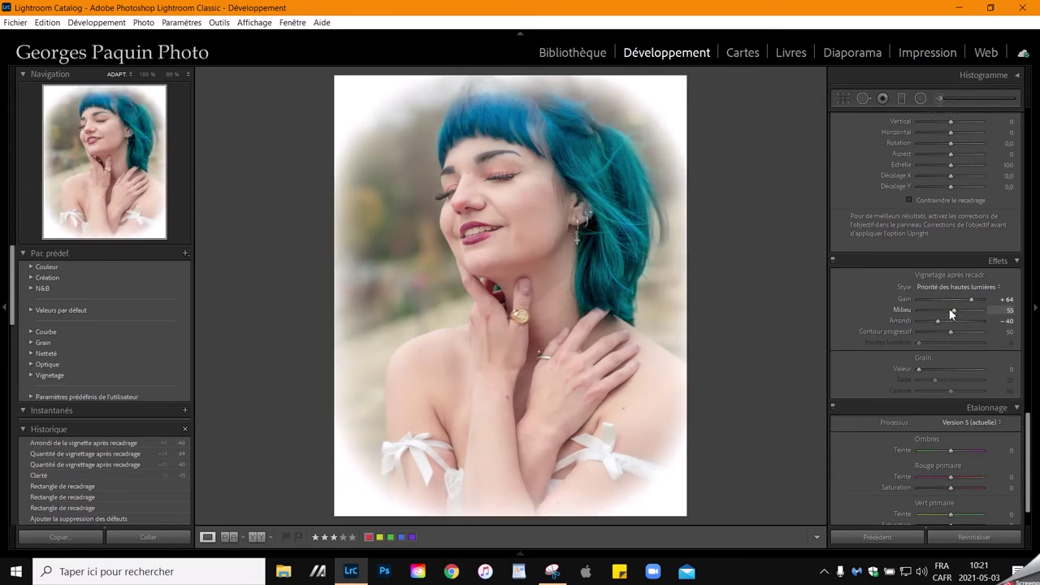
key(Up)
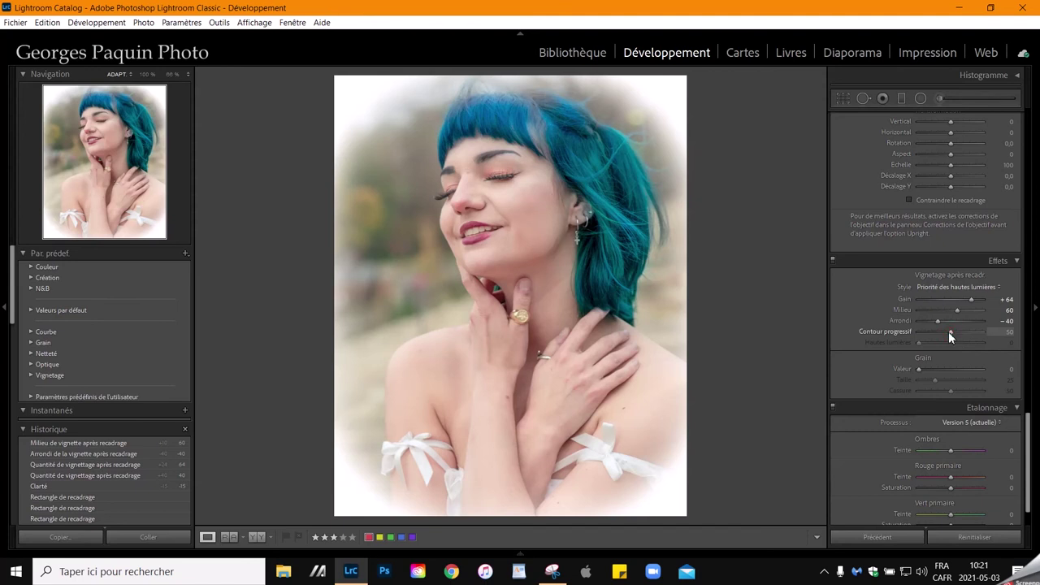
key(Up)
key(Up)
key(Up)
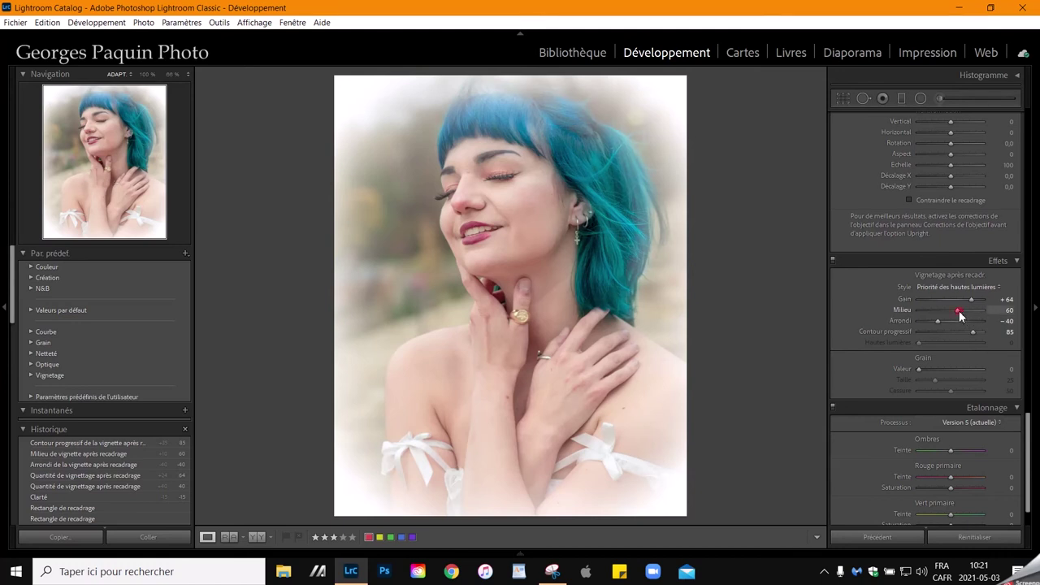
scroll(959, 310, up, 1)
scroll(958, 311, up, 2)
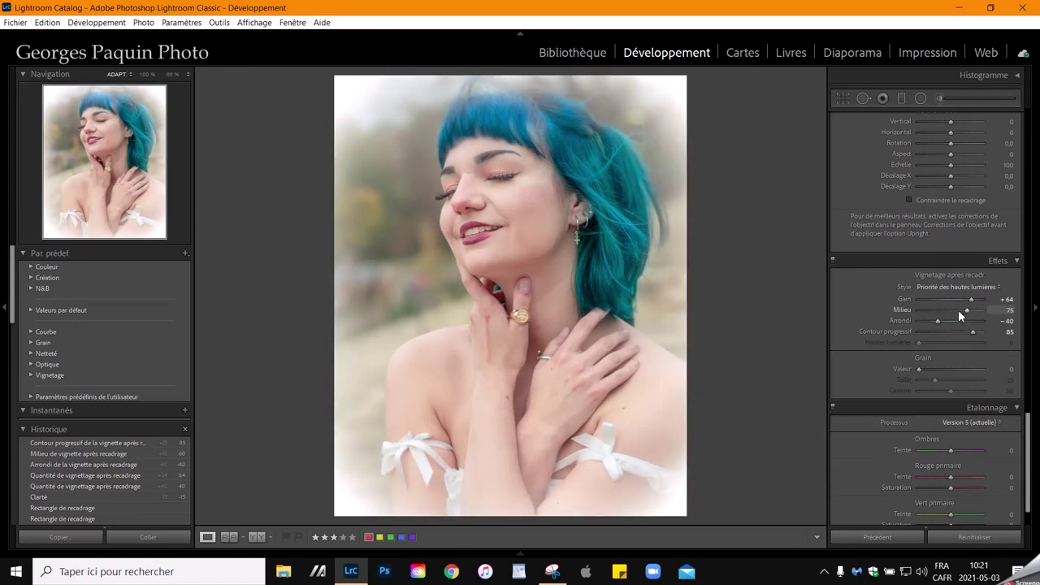
scroll(958, 309, down, 1)
scroll(969, 307, down, 2)
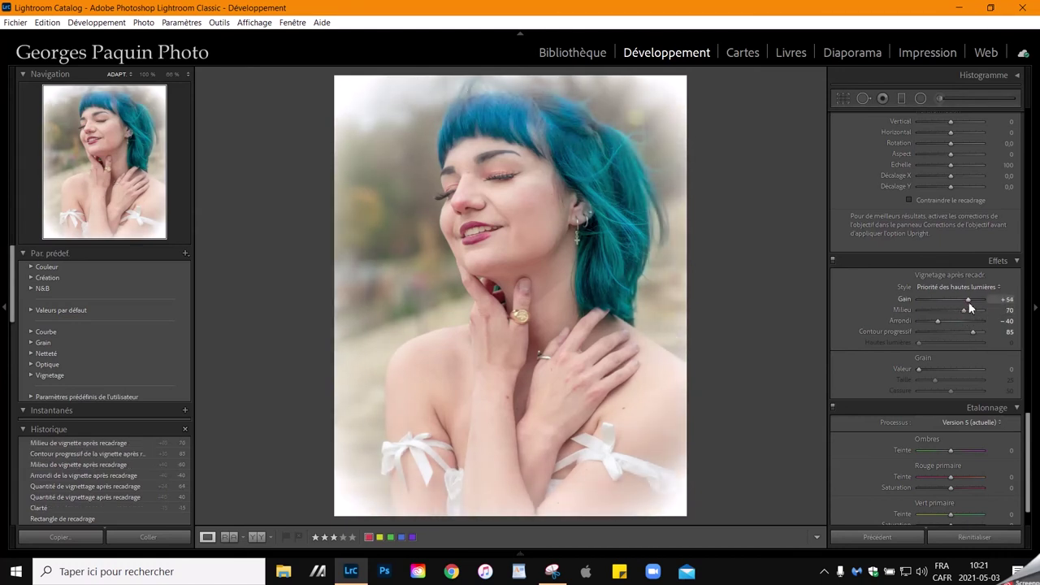
scroll(968, 307, down, 3)
scroll(968, 306, down, 2)
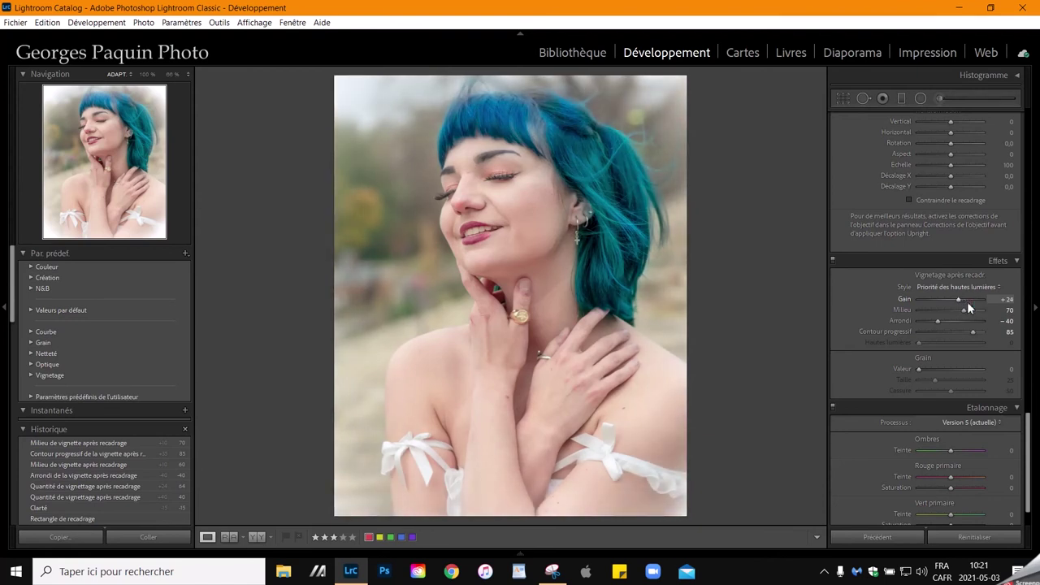
scroll(967, 306, down, 2)
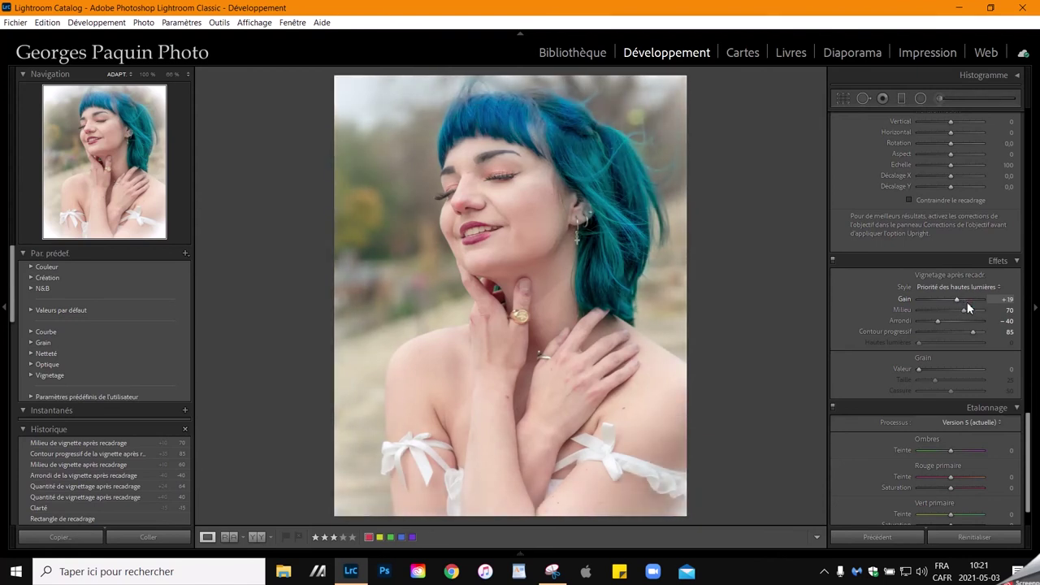
Compare the white vignette on and off, then try raising its amount to +24
click(833, 261)
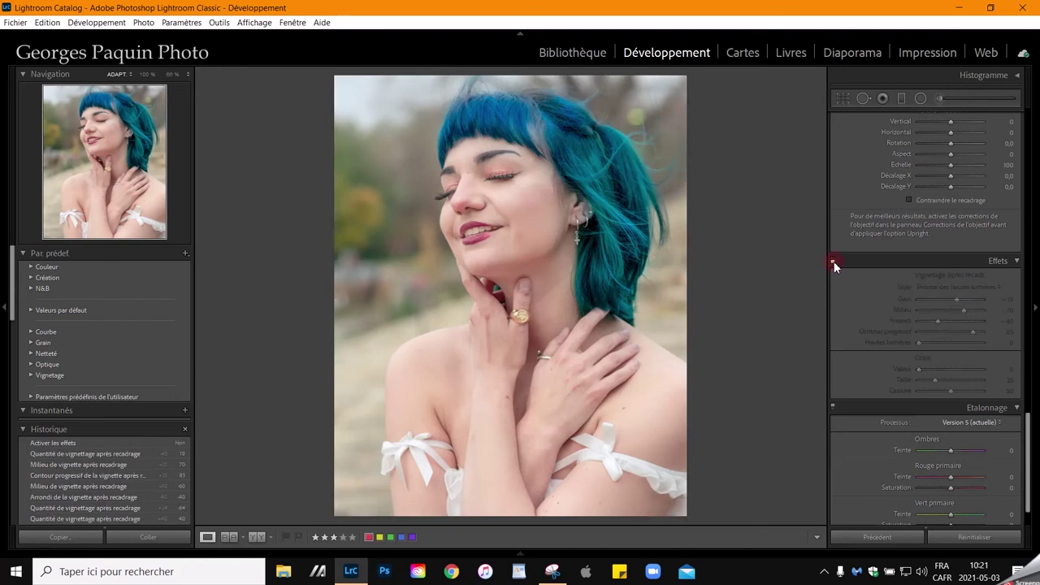
click(833, 262)
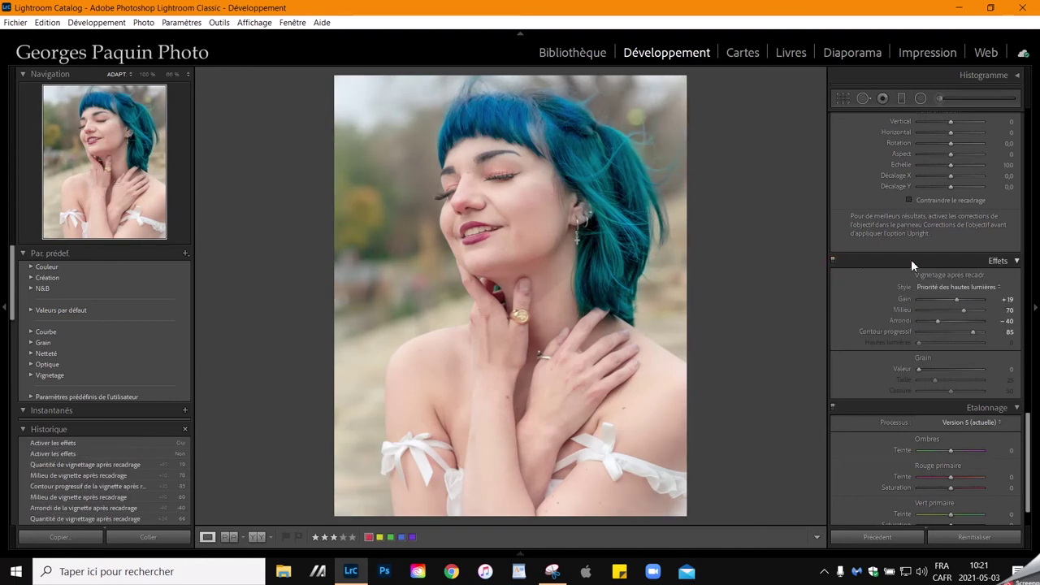
drag(956, 301, 960, 300)
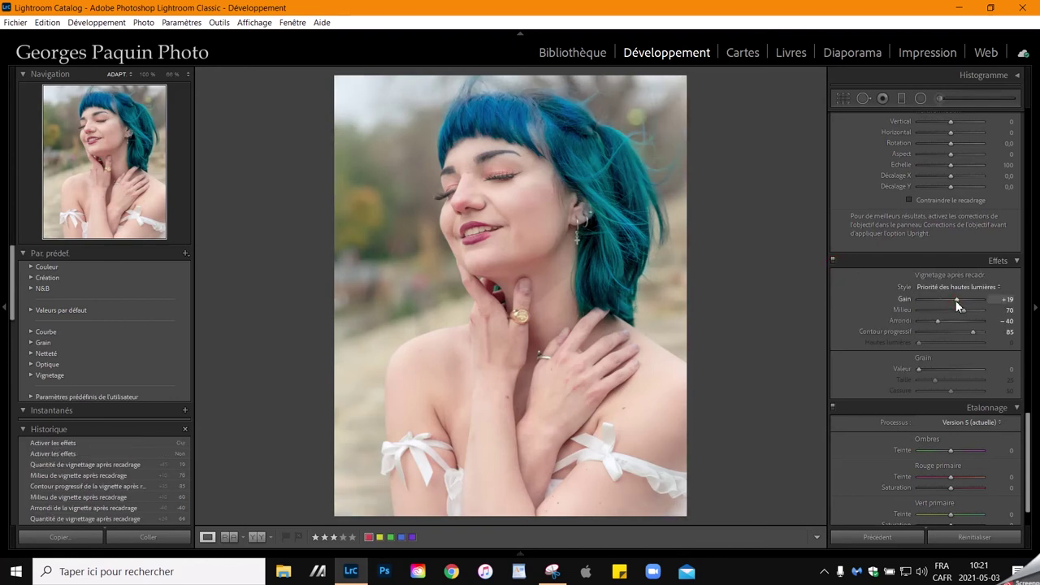
Settle the vignette at amount +19 and midpoint 60, leaving the effect on after another comparison
click(965, 312)
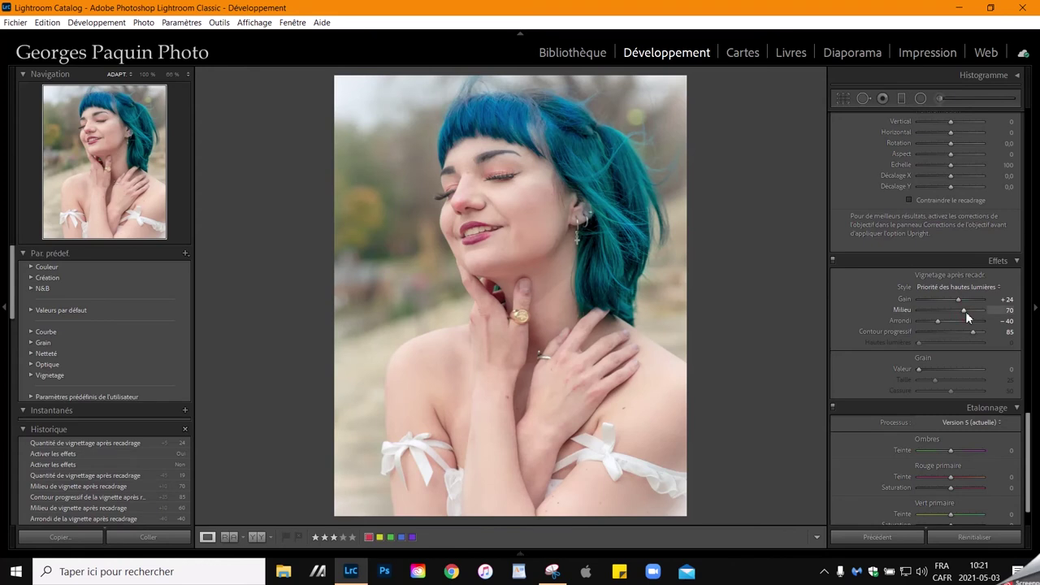
scroll(965, 313, down, 2)
scroll(965, 311, up, 1)
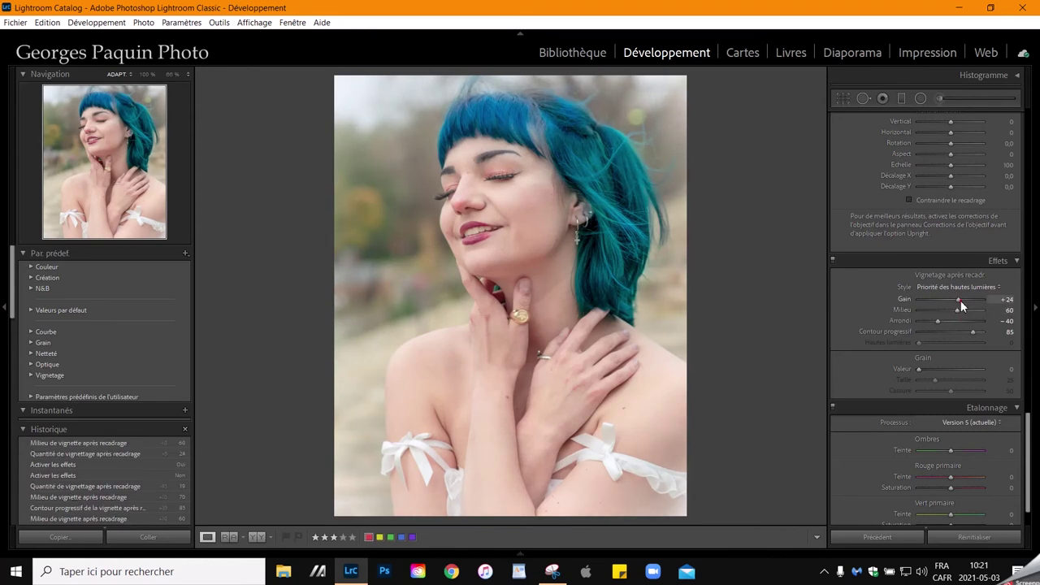
scroll(960, 300, down, 1)
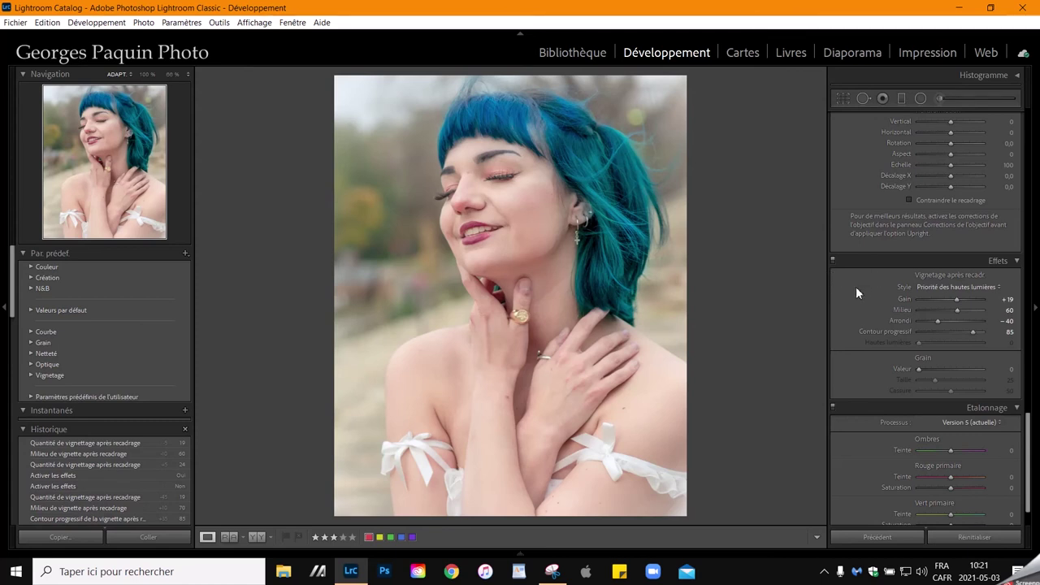
click(834, 261)
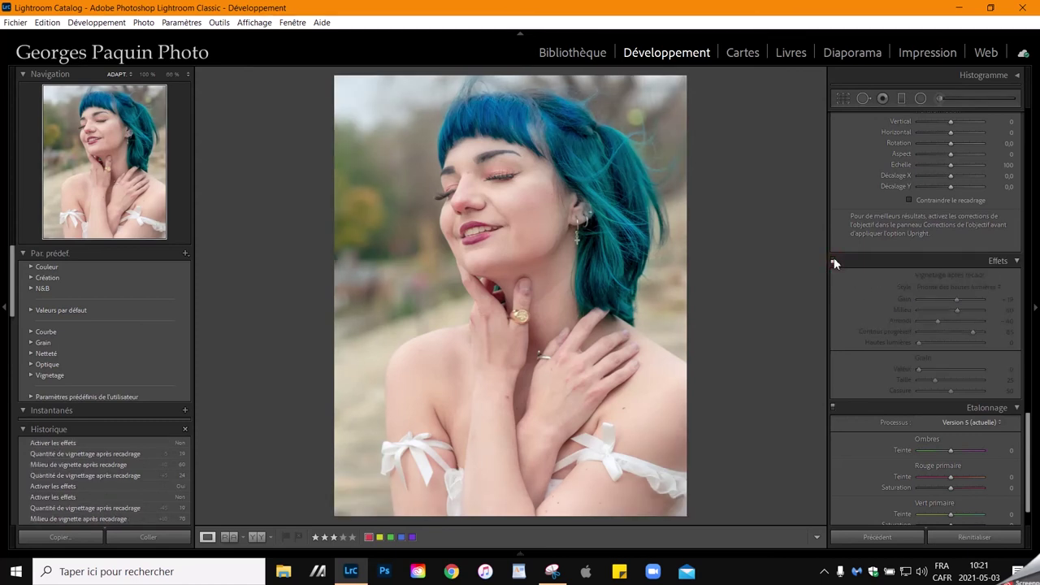
click(834, 261)
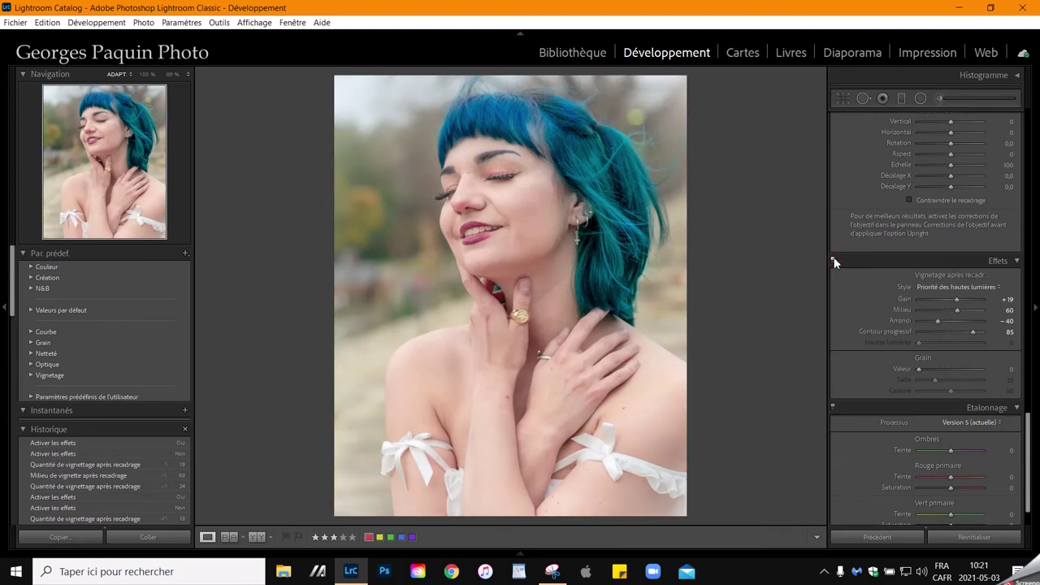